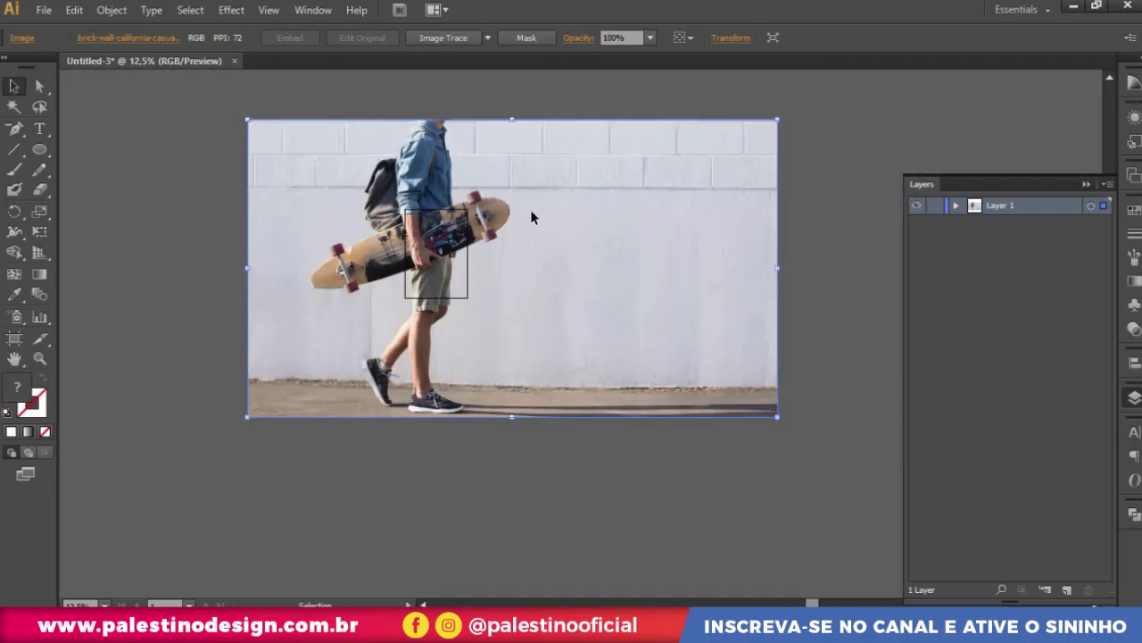
- Set the stroke colour to black 000000 on new Layer 2
left_click_drag(604, 197, 828, 188)
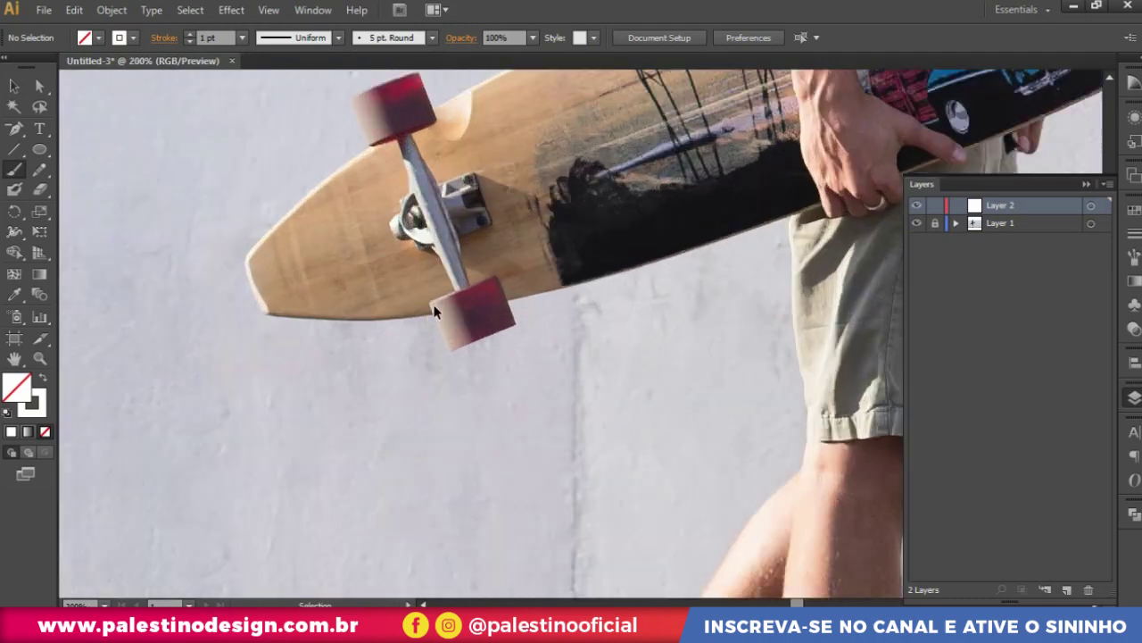
scroll(479, 230, "up", 5)
double_click(32, 402)
key("Return")
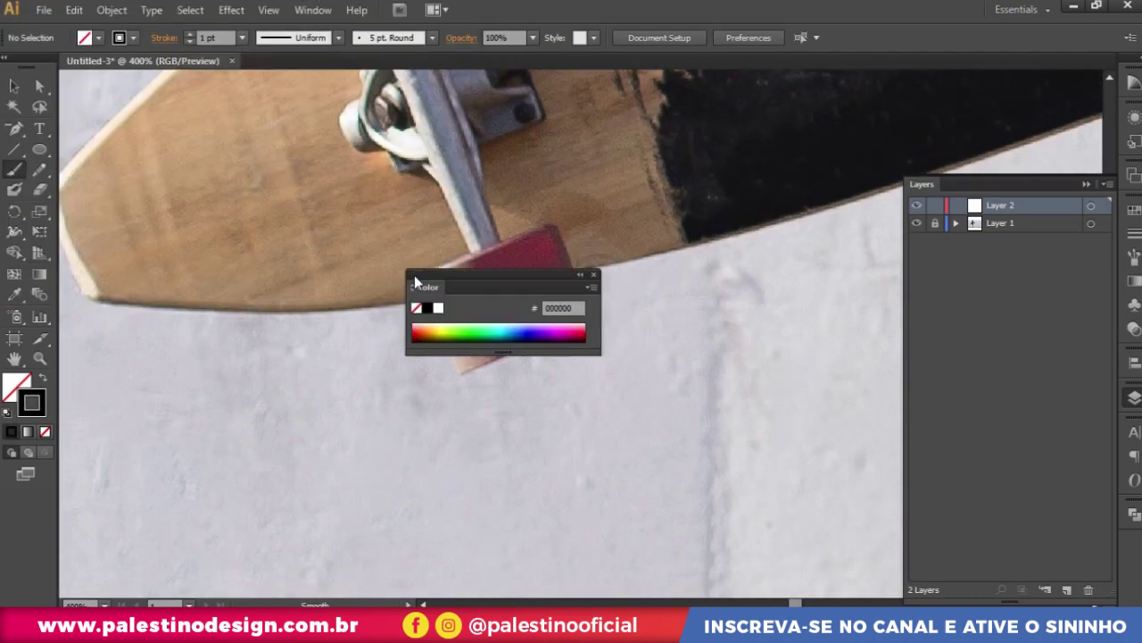
- Paint the dripping slime outline down and across the lower-left wheel, undoing one section
left_click_drag(456, 316, 451, 366)
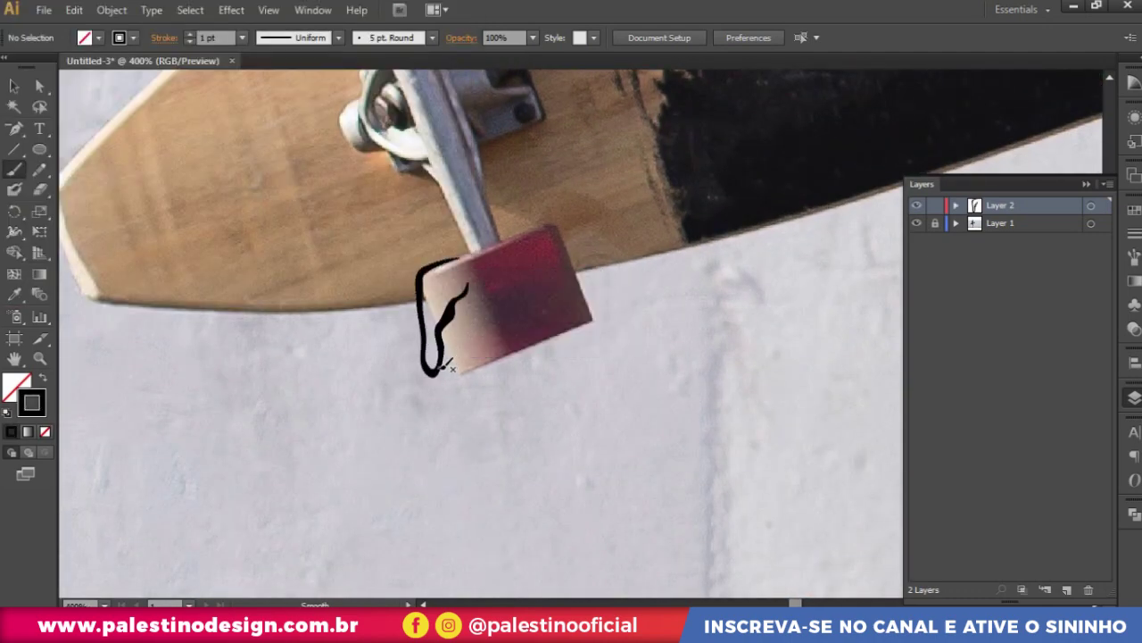
mouse_move(473, 484)
left_mouse_down()
mouse_move(549, 343)
mouse_move(589, 323)
left_mouse_up()
mouse_move(449, 256)
left_mouse_down()
mouse_move(502, 256)
mouse_move(545, 216)
mouse_move(585, 353)
left_mouse_up()
key("ctrl+z")
scroll(603, 250, "up", 1)
- Redraw the wheel's right side, add two curly drips, then lock the layer and create Layer 3
left_click_drag(405, 370, 446, 419)
left_click_drag(454, 355, 482, 366)
left_click_drag(500, 284, 536, 351)
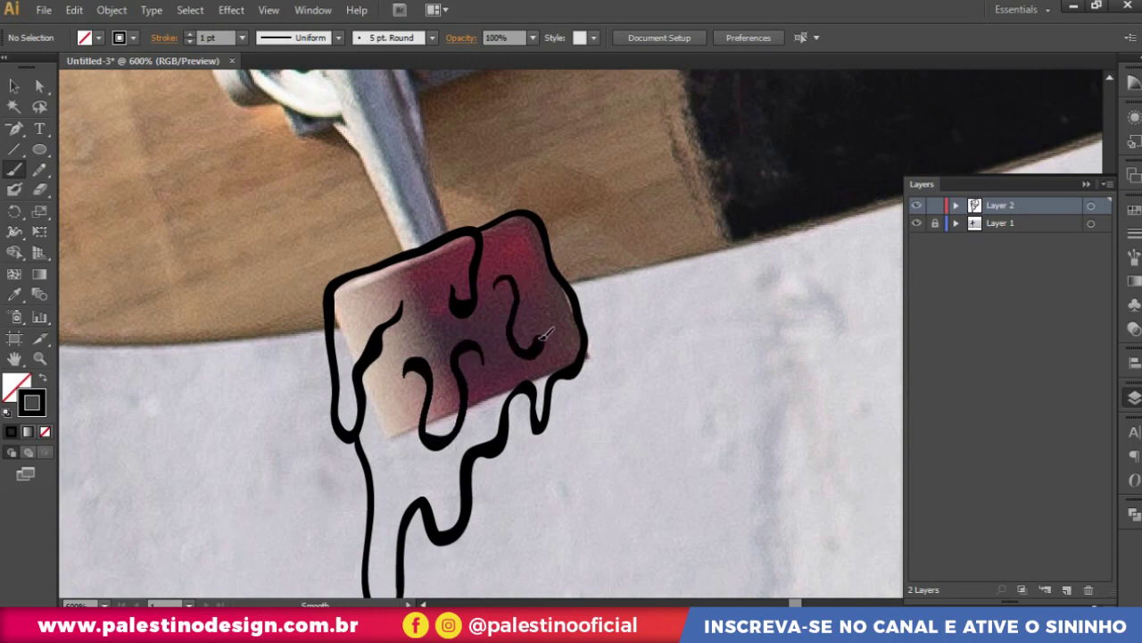
scroll(552, 369, "down", 1)
scroll(535, 374, "down", 5)
scroll(446, 284, "up", 5)
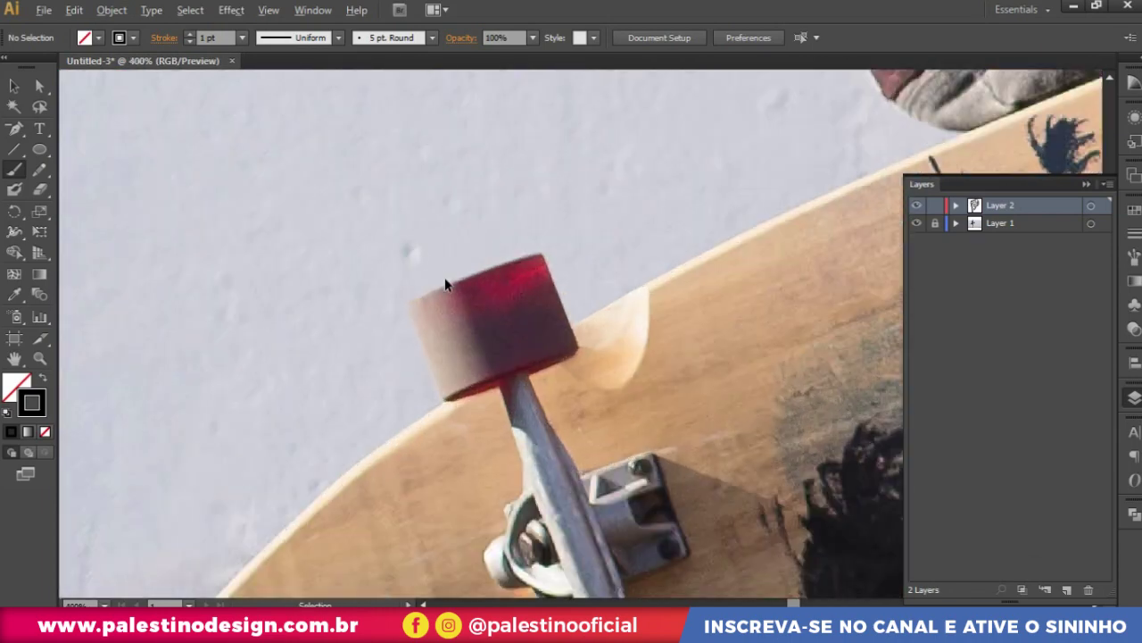
left_click(937, 205)
key("ctrl+l")
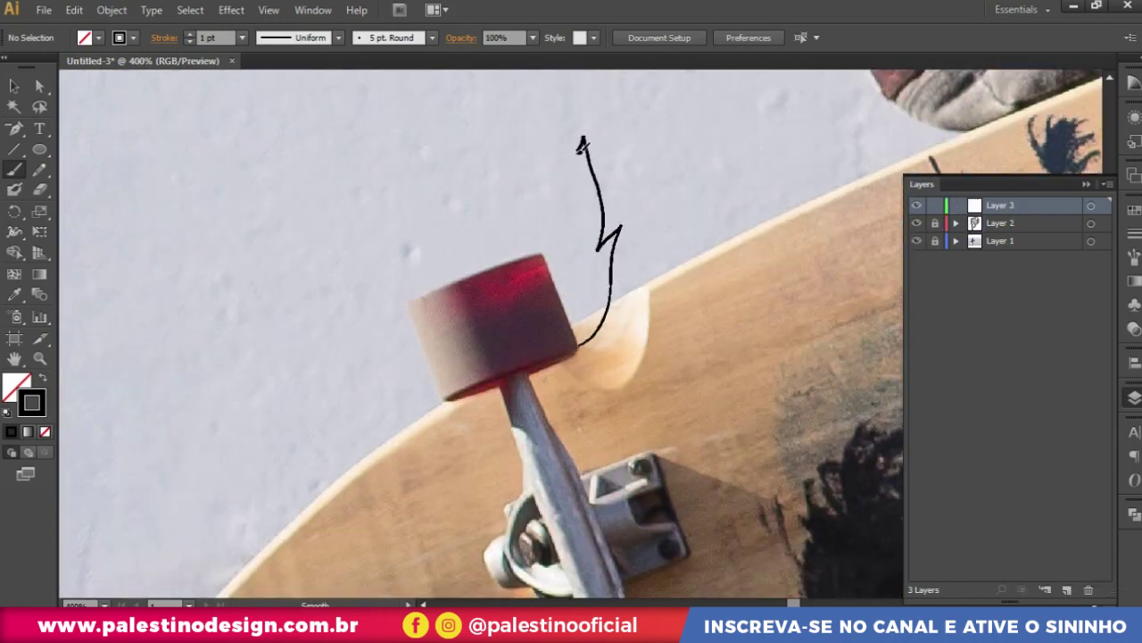
- Paint the outer flame outline around the upper-left wheel and an inner flame inside it
scroll(438, 392, "down", 1)
mouse_move(416, 355)
left_mouse_down()
mouse_move(438, 391)
mouse_move(551, 190)
left_mouse_up()
scroll(442, 343, "up", 1)
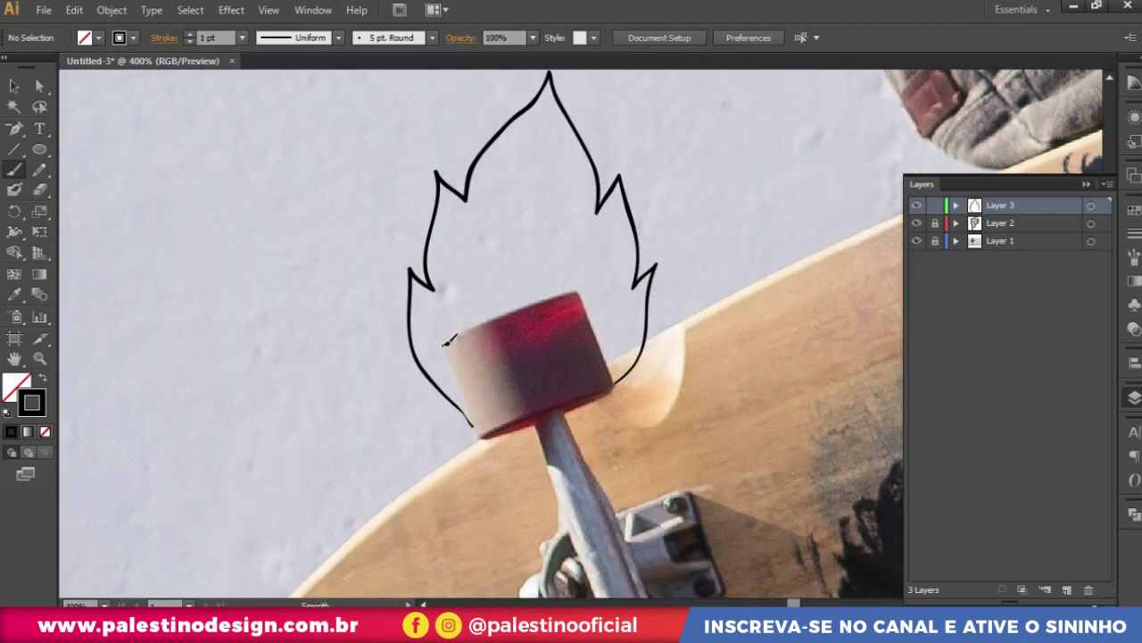
left_click_drag(468, 323, 609, 298)
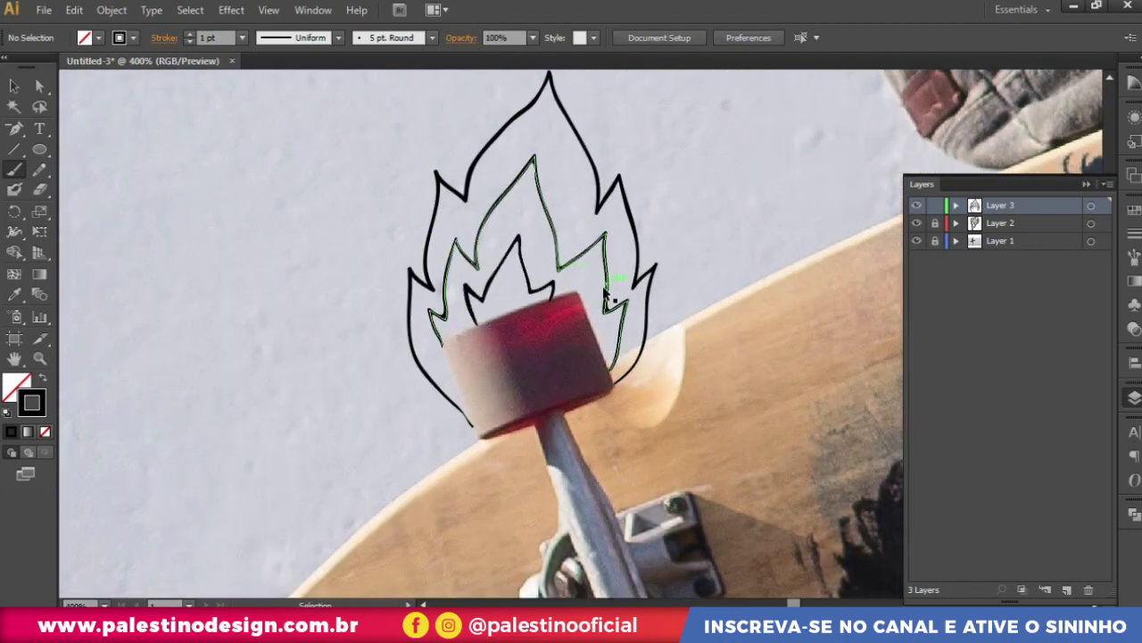
- Zoom around to inspect the flame, briefly switching to Selection and back to Paintbrush
scroll(604, 249, "down", 3)
scroll(604, 250, "up", 2)
scroll(604, 250, "down", 1)
scroll(604, 250, "up", 3)
key("v")
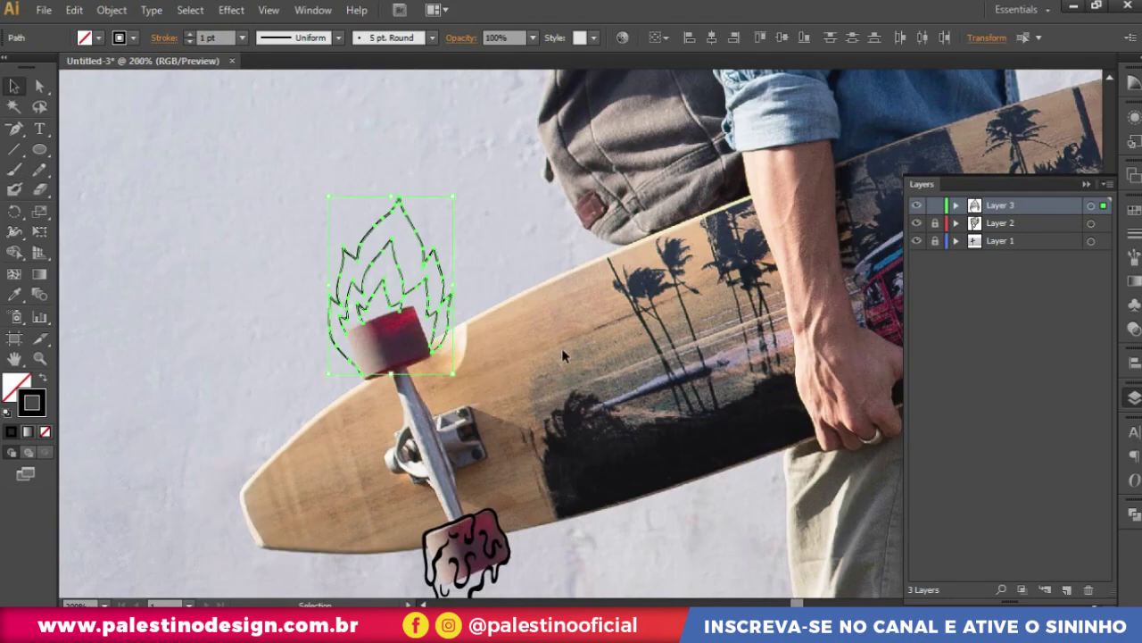
scroll(593, 236, "down", 1)
scroll(584, 375, "up", 1)
scroll(584, 375, "up", 2)
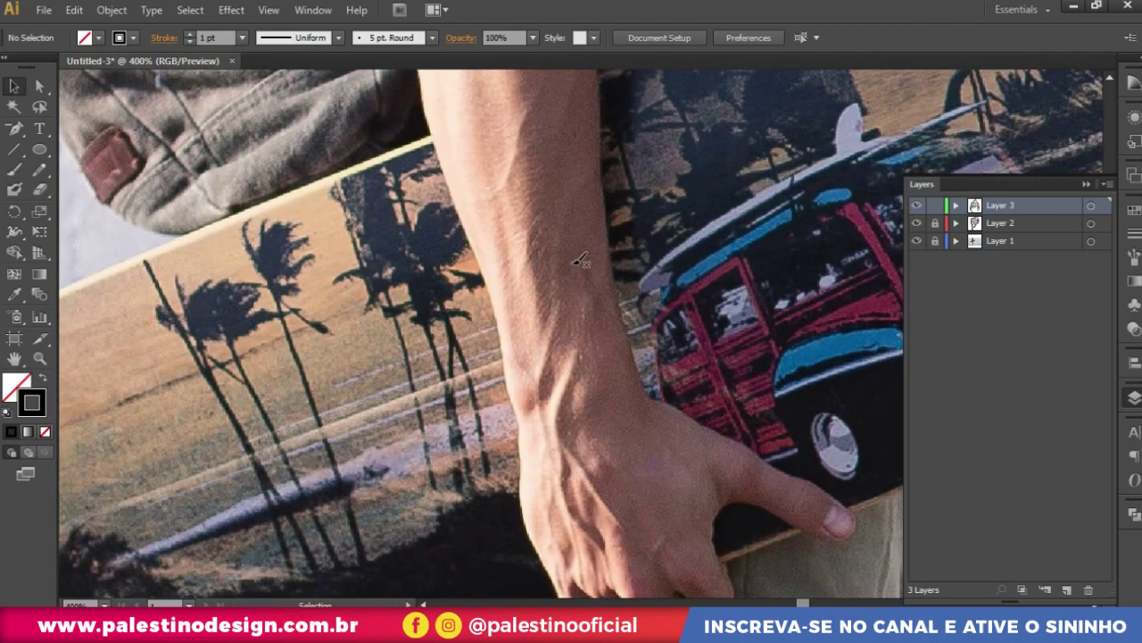
key("b")
scroll(606, 244, "up", 2)
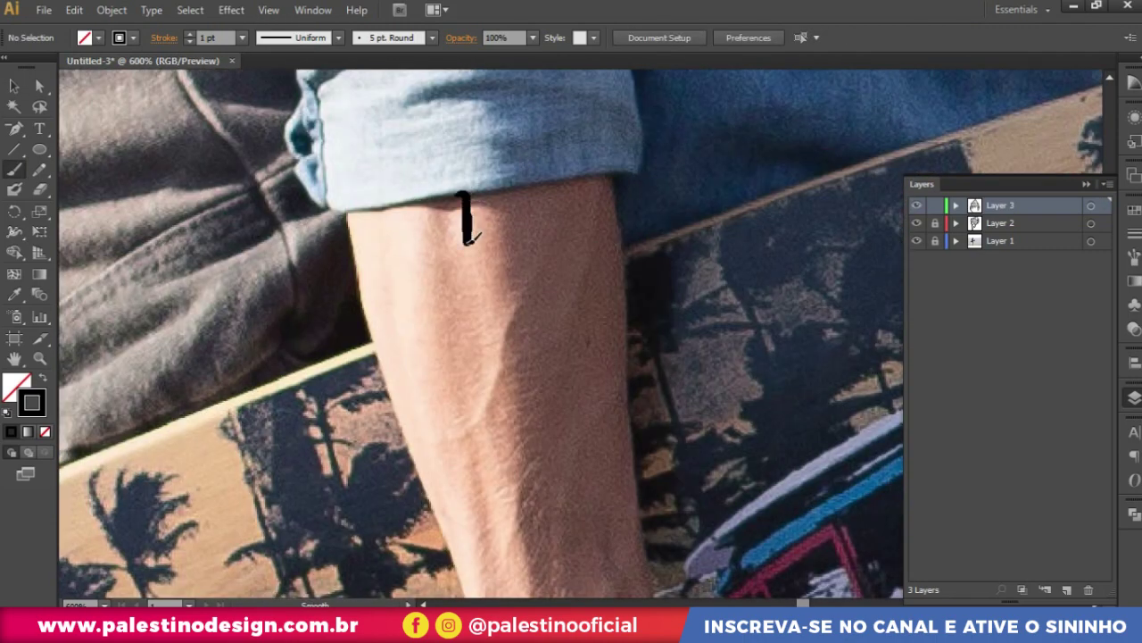
- Paint a wavy drip down the forearm and reshape its bottom loop and lower bend
left_click_drag(470, 238, 579, 182)
key("a")
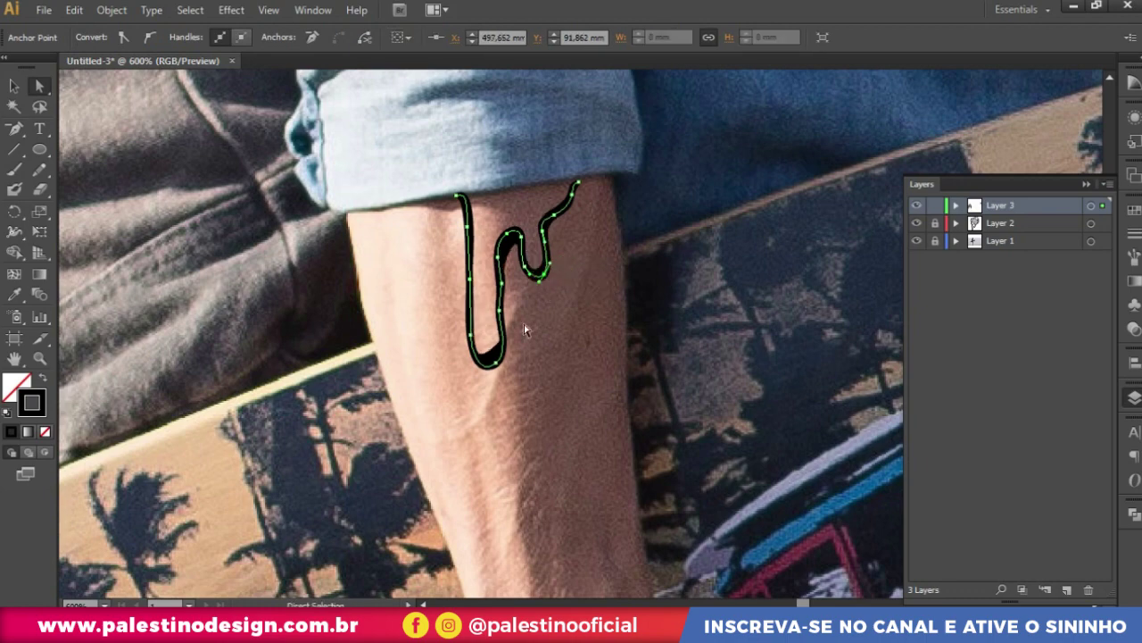
left_click_drag(489, 366, 500, 396)
left_click(540, 284)
left_click_drag(540, 284, 538, 297)
key("b")
- Add a teardrop drop below the drip and another drip below the sleeve
left_click_drag(497, 273, 502, 278)
key("ctrl+0")
scroll(366, 234, "up", 5)
left_click_drag(366, 234, 370, 234)
key("a")
key("ctrl+0")
key("b")
scroll(375, 420, "up", 4)
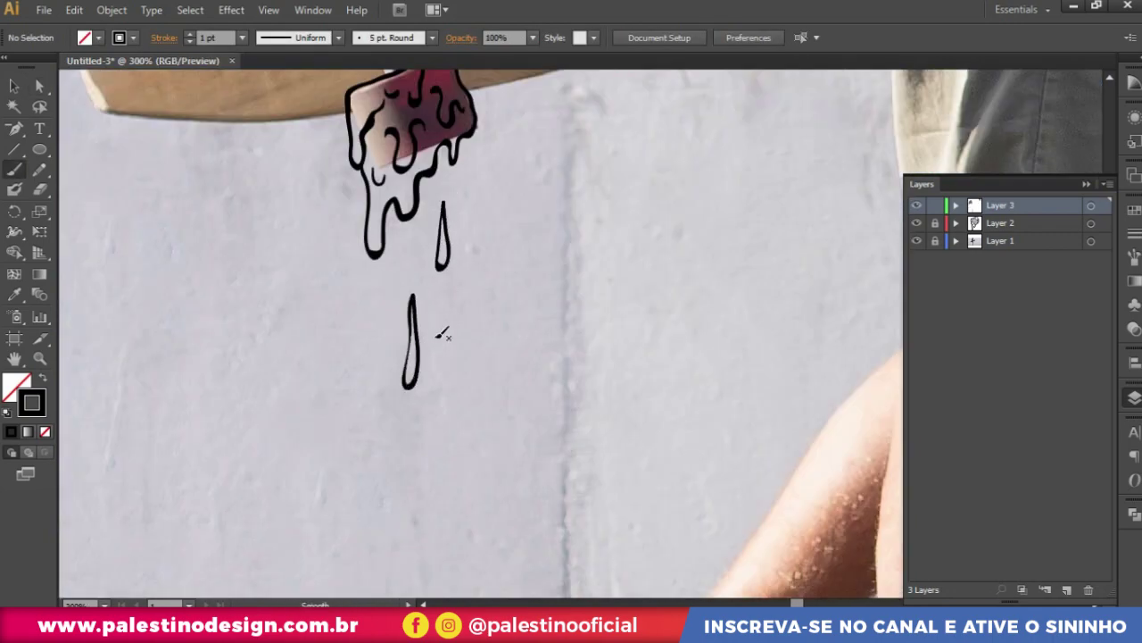
- Draw a drip outline on the lower-right wheel, undo it, and reshape the drip's lower end
key("ctrl+0")
scroll(479, 272, "down", 2)
scroll(479, 272, "up", 4)
scroll(480, 272, "up", 2)
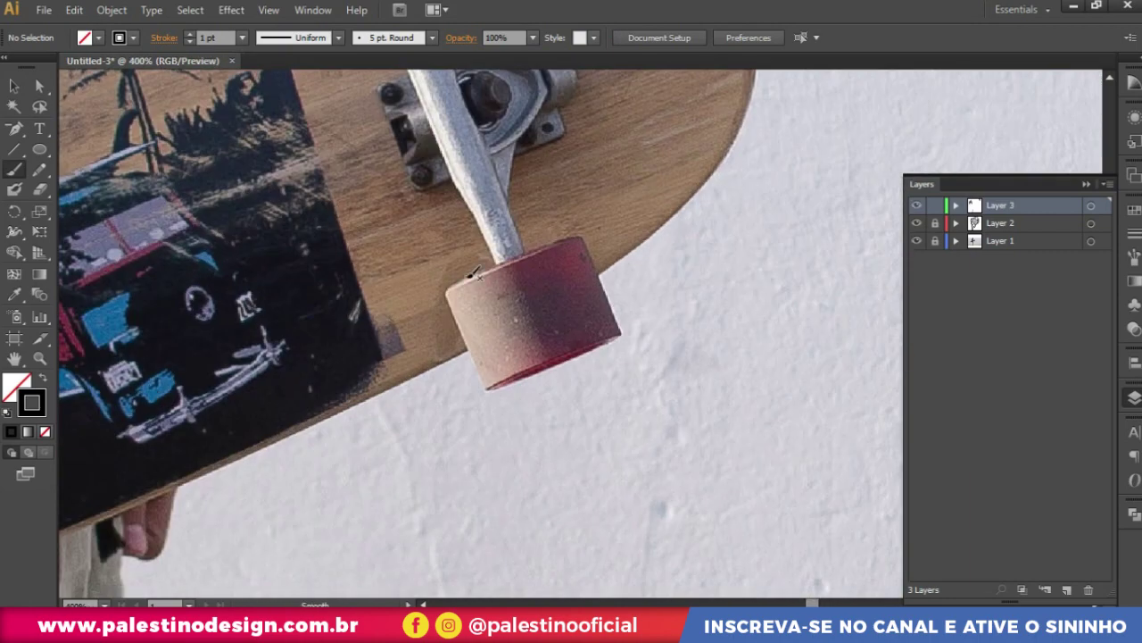
mouse_move(542, 265)
left_mouse_down()
mouse_move(492, 467)
mouse_move(473, 290)
mouse_move(533, 450)
mouse_move(489, 408)
left_mouse_up()
key("ctrl+z")
key("a")
scroll(497, 411, "up", 2)
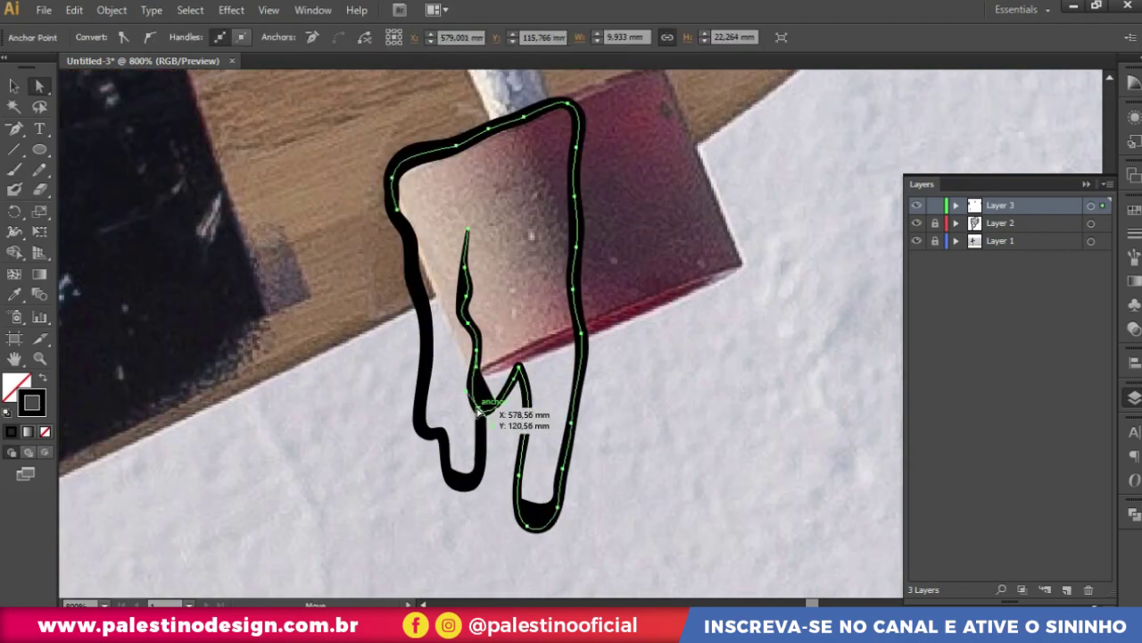
left_click_drag(559, 523, 528, 536)
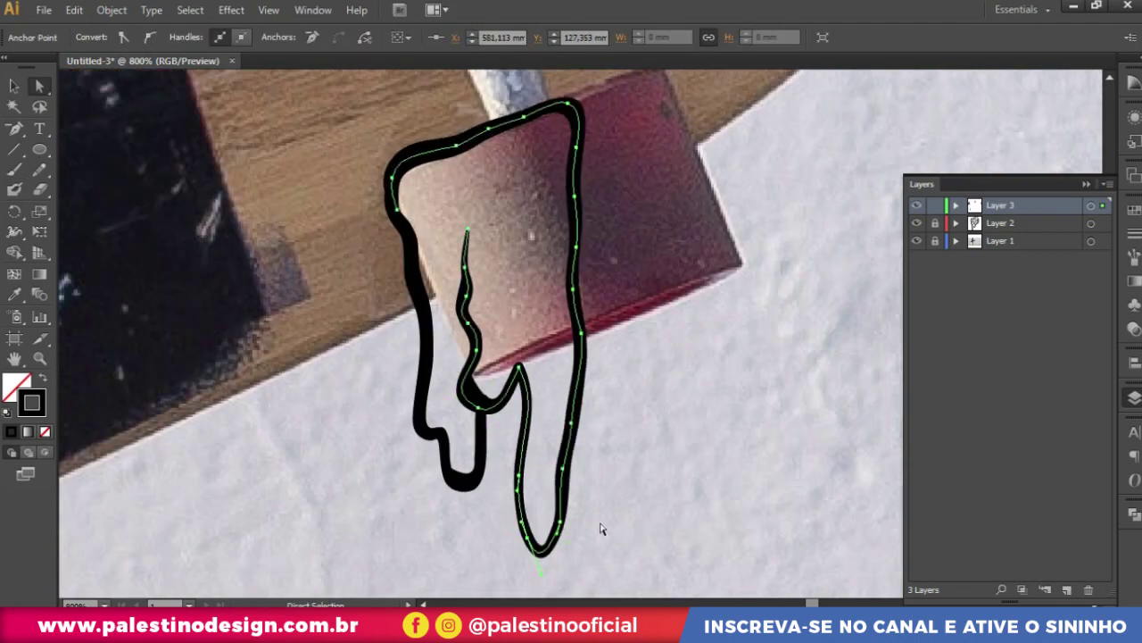
- Finish the right drip below the wheel after undoing a stray corner stroke
key("ctrl+plus")
key("ctrl+shift+a")
key("ctrl+0")
key("b")
scroll(558, 340, "up", 2)
key("ctrl+z")
left_click_drag(509, 307, 480, 350)
scroll(428, 227, "up", 1)
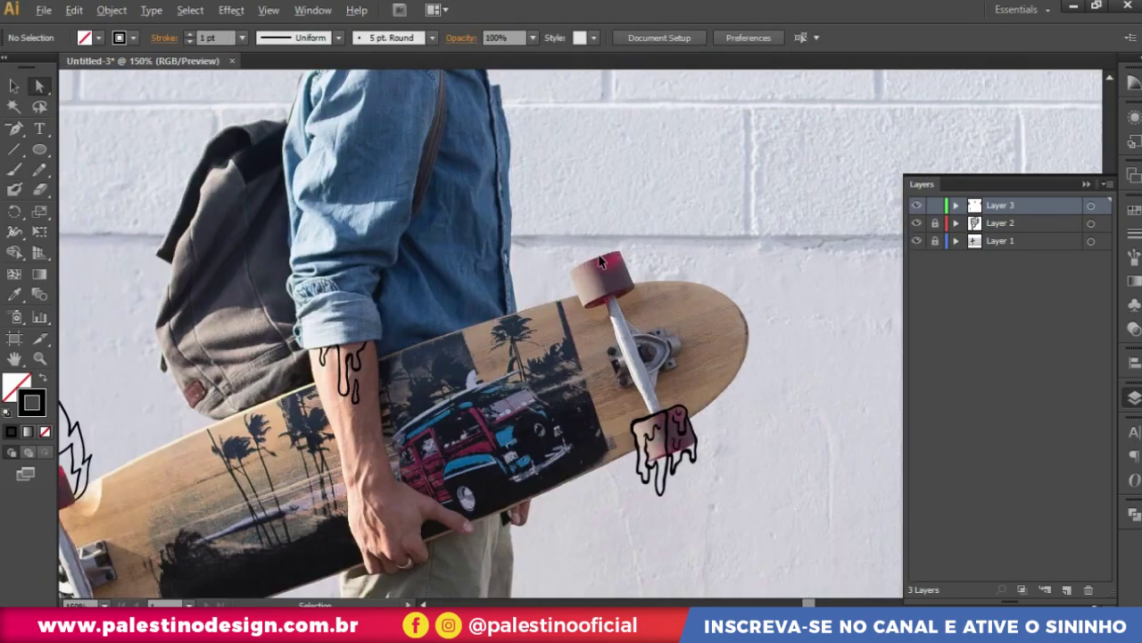
- Paint slime down the upper-right wheel and truck, add a thin drip, and unlock the photo layer
key("b")
scroll(601, 260, "up", 3)
mouse_move(640, 237)
left_mouse_down()
mouse_move(607, 353)
mouse_move(639, 237)
left_mouse_up()
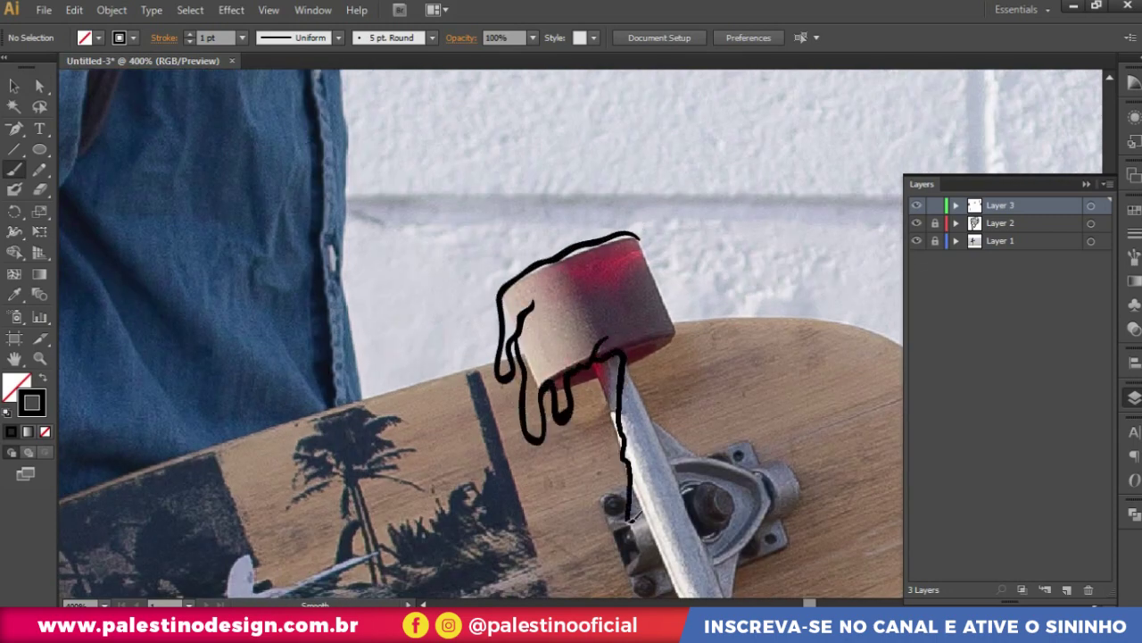
left_click_drag(559, 290, 639, 288)
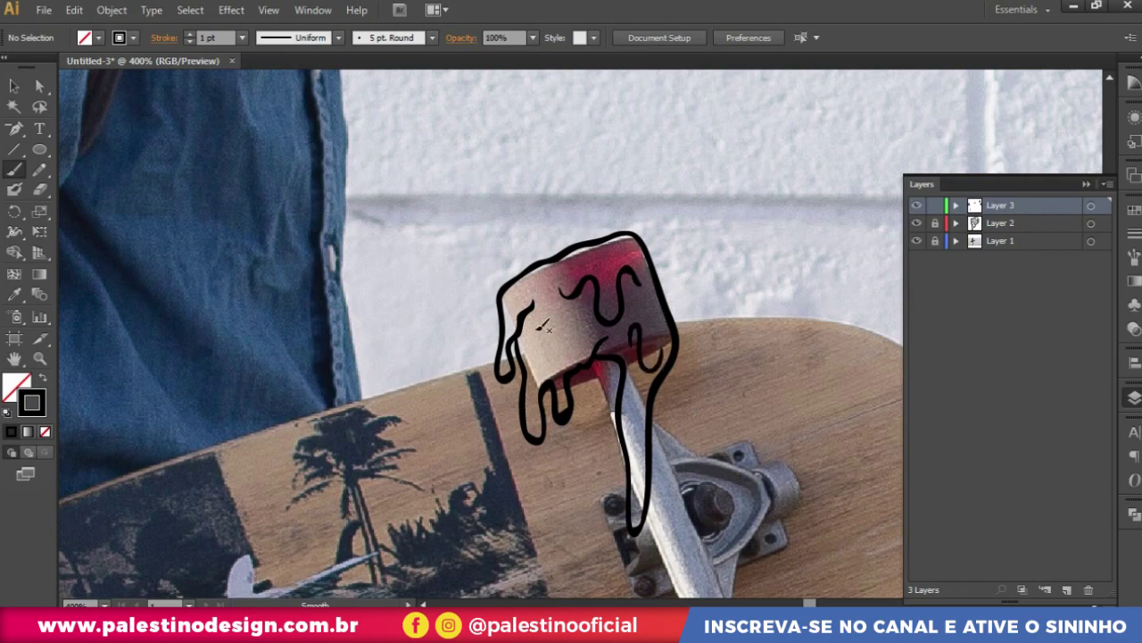
scroll(558, 329, "up", 2)
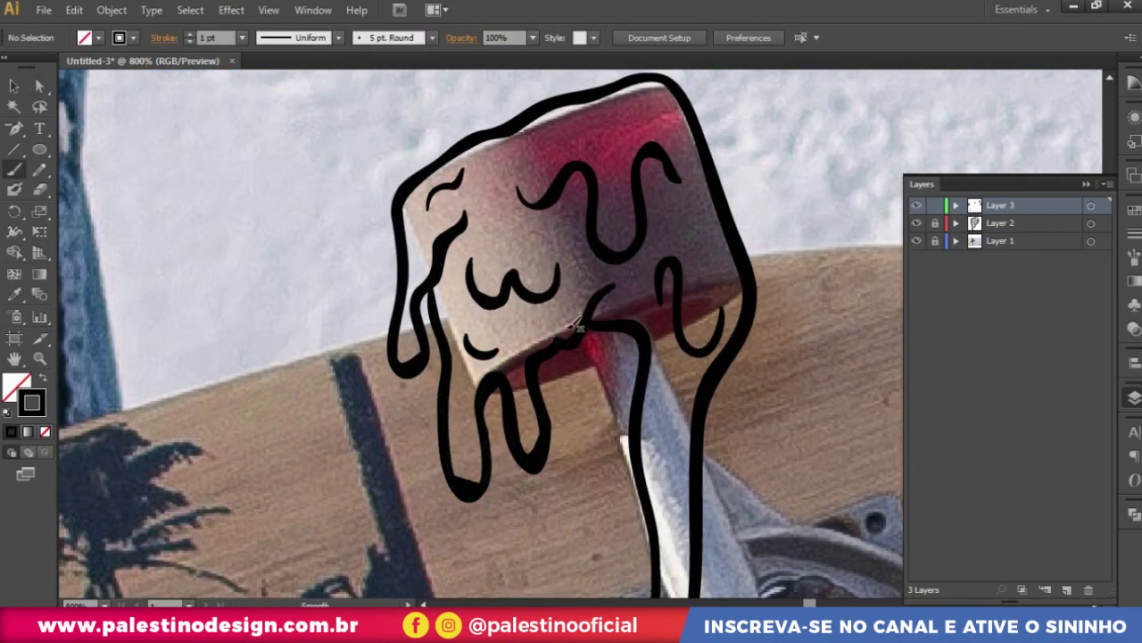
left_click_drag(564, 375, 600, 373)
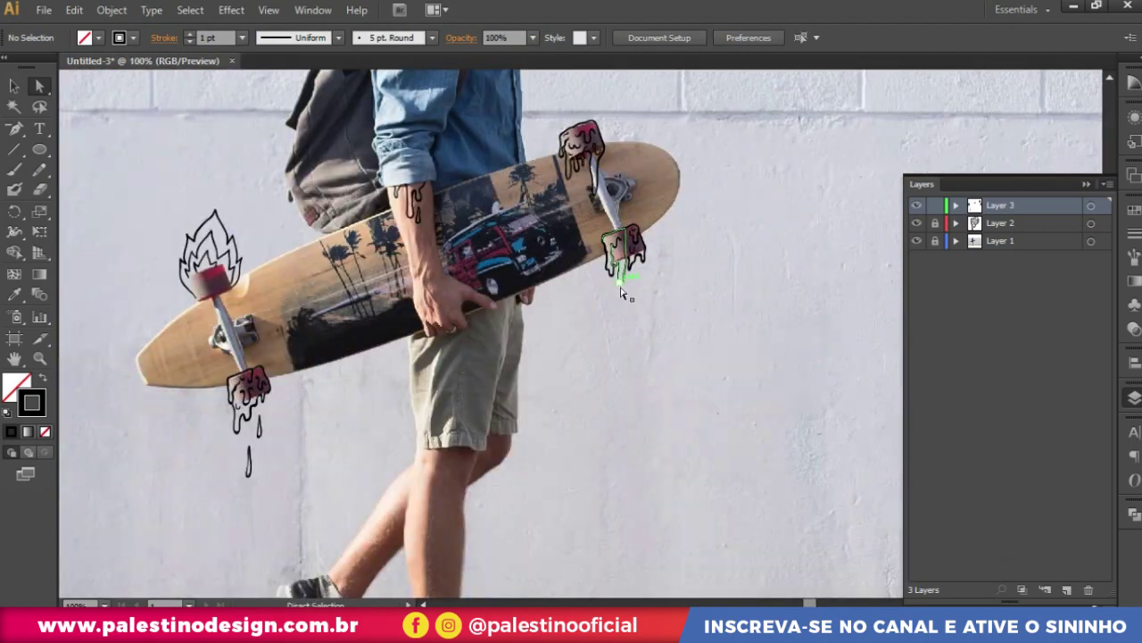
scroll(622, 341, "up", 1)
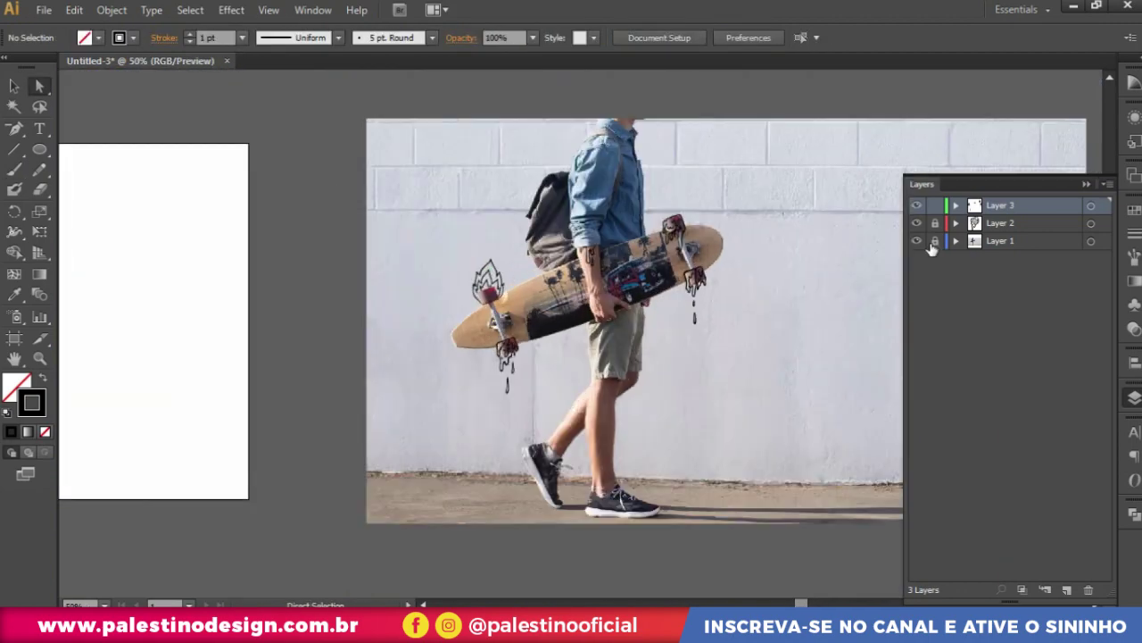
left_click(934, 241)
- Clip the photo and doodles to a narrowed rectangle around the skater with a clipping mask
key("v")
left_click_drag(366, 120, 842, 523)
left_click_drag(824, 321, 766, 319)
key("ctrl+a")
right_click(821, 298)
left_click(880, 390)
key("ctrl+a")
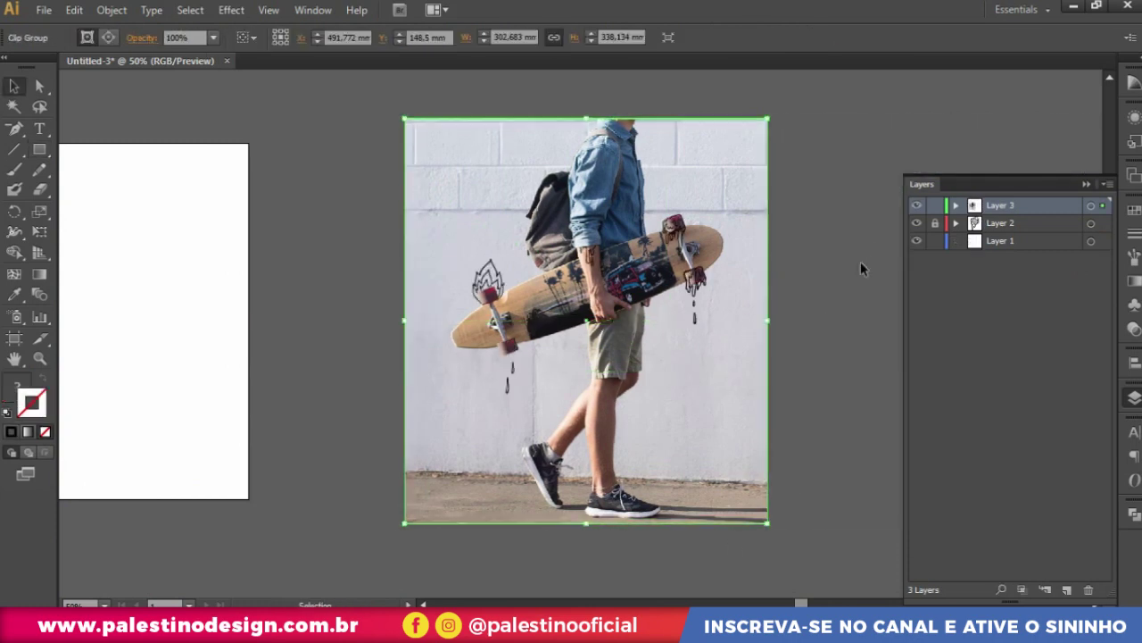
- Show the sketch layer again, zoom in on the skateboard, and bring up the colour swatches
left_click(917, 224)
left_click(917, 223)
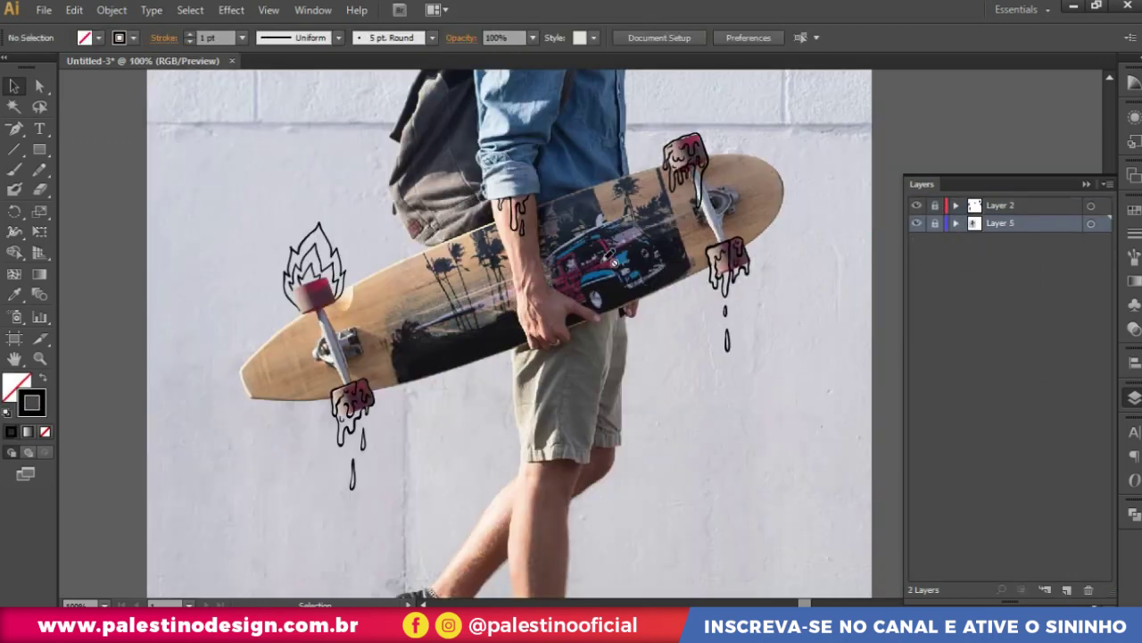
key("b")
key("ctrl+=")
left_click(1134, 212)
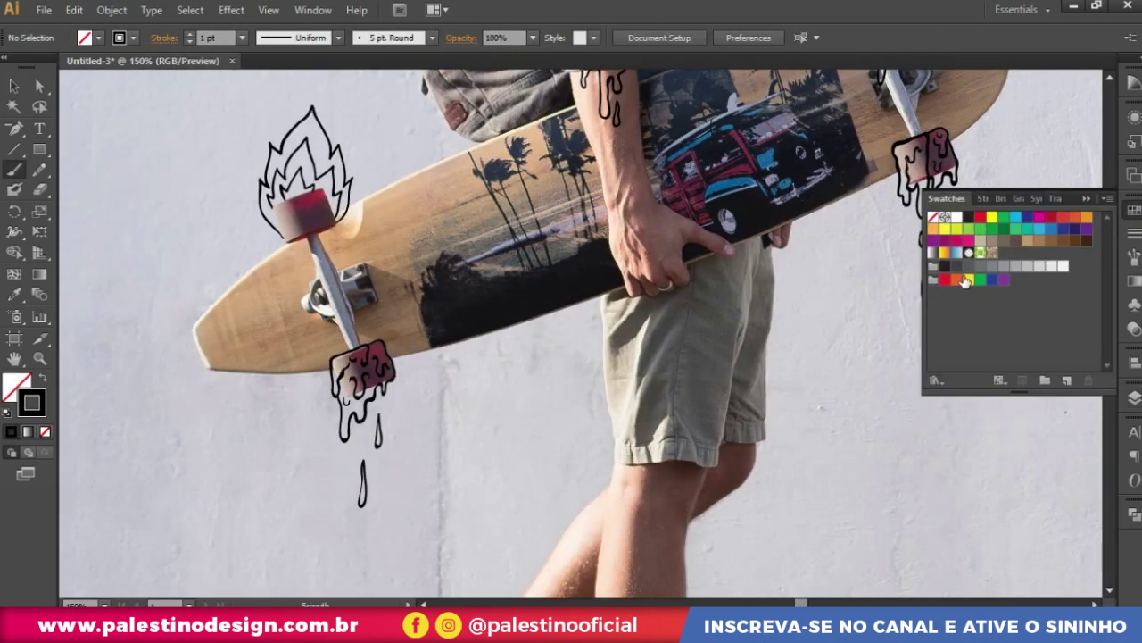
- Set a bright green colour and swap it to the fill
left_click(973, 230)
double_click(31, 402)
left_click(384, 60)
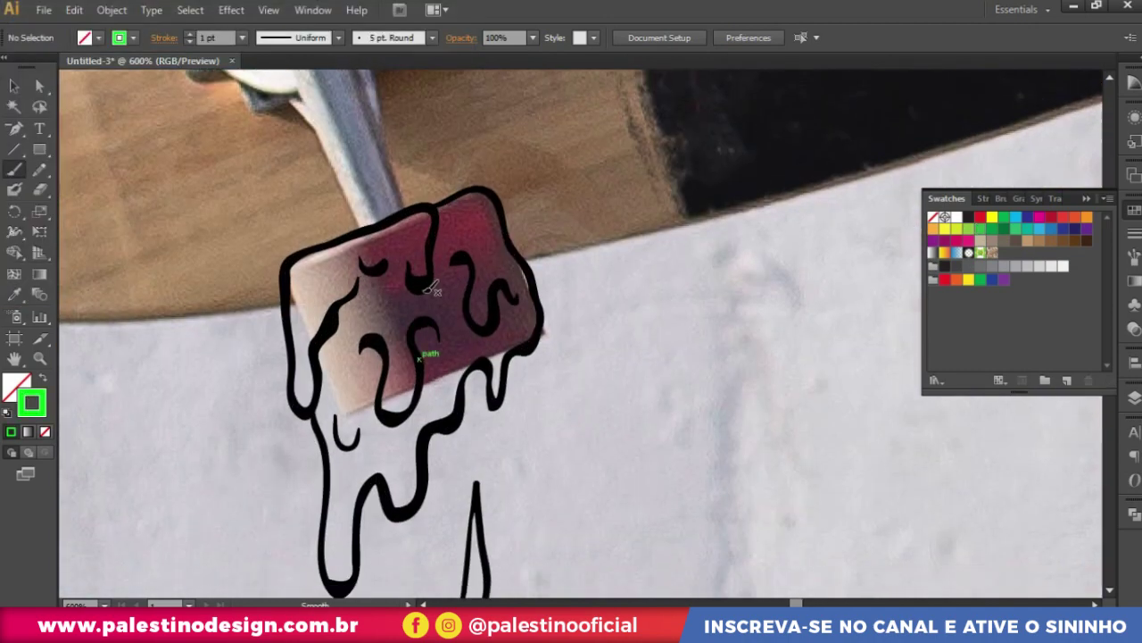
key("shift+x")
- Fill the first wheel's slime blob, its drips and the falling teardrop with green
left_click_drag(292, 229, 278, 281)
left_click_drag(313, 430, 333, 238)
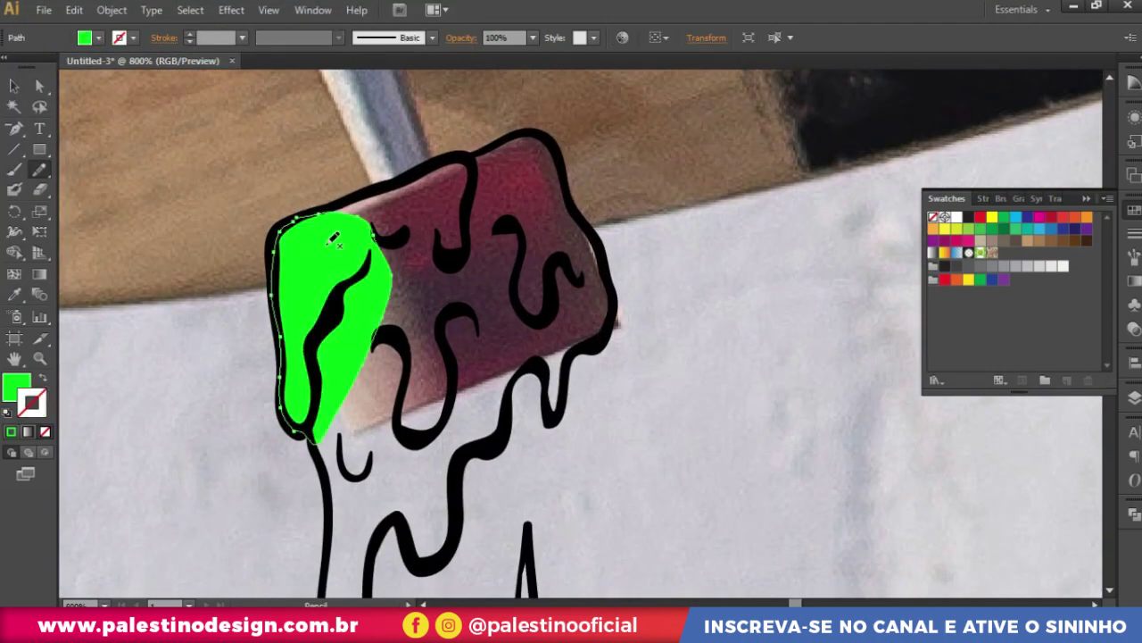
left_click_drag(580, 202, 292, 214)
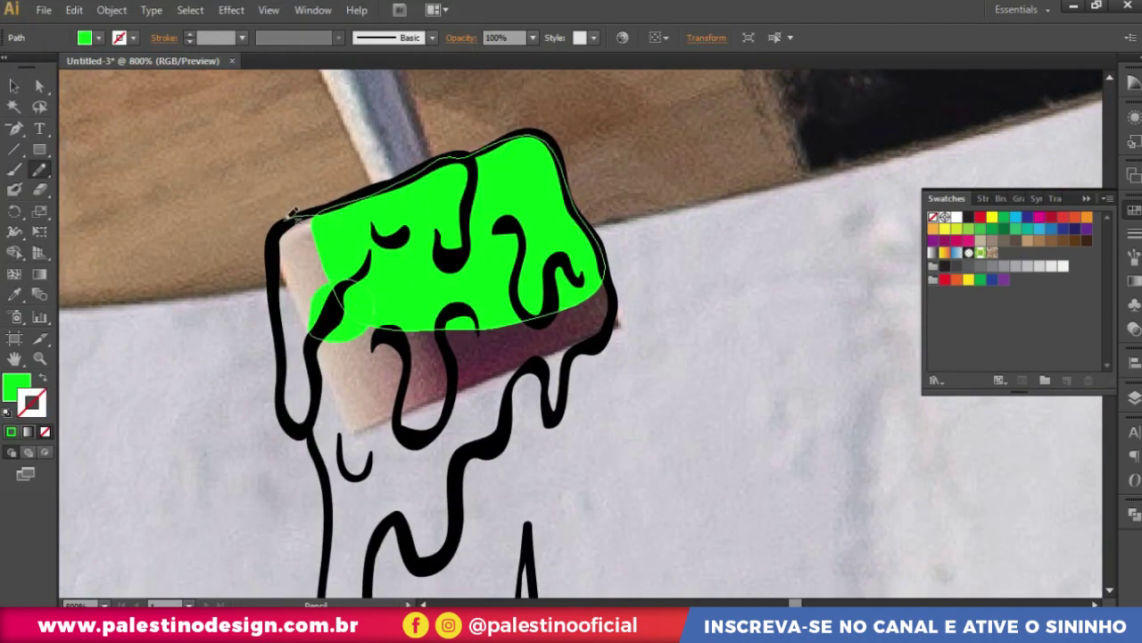
left_click_drag(515, 390, 555, 382)
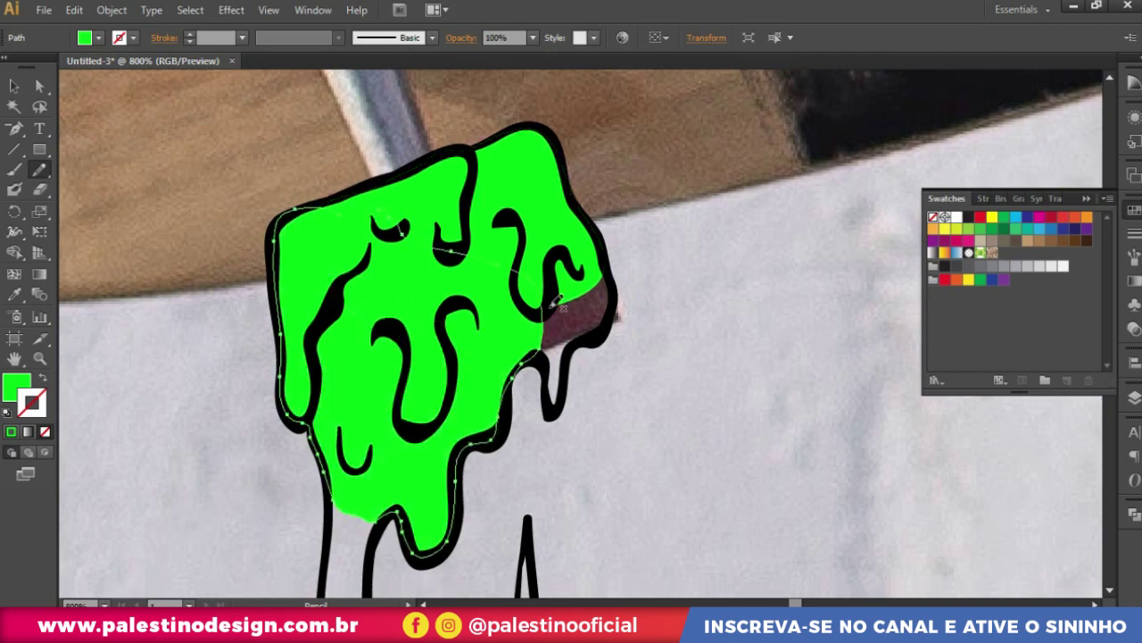
scroll(619, 267, "down", 4)
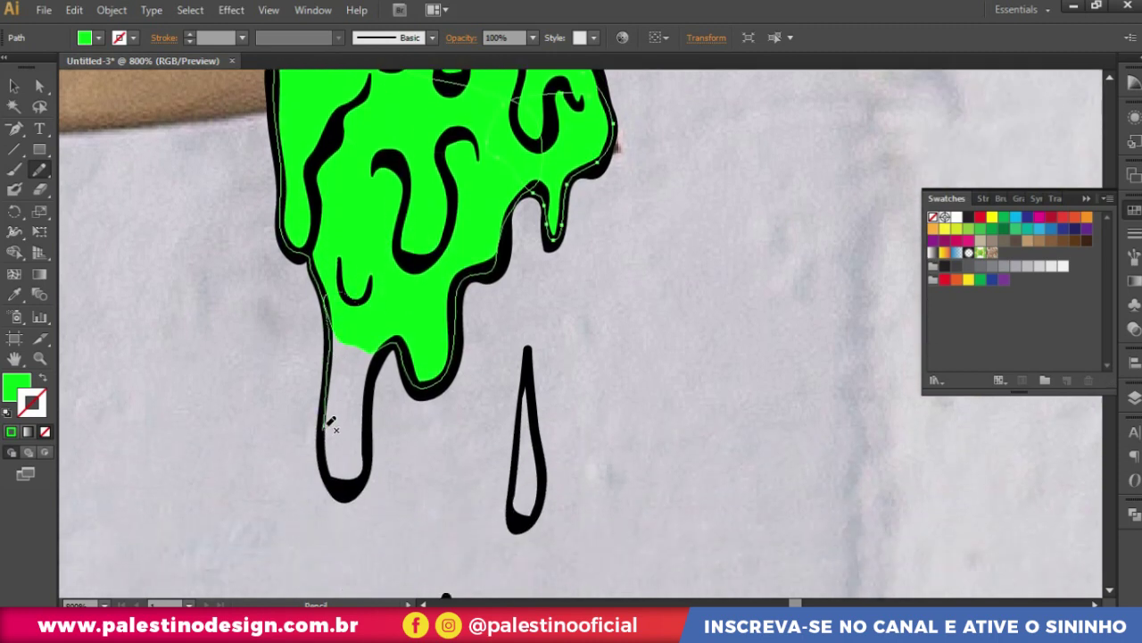
left_click_drag(378, 395, 382, 364)
mouse_move(539, 516)
left_mouse_down()
mouse_move(541, 382)
mouse_move(574, 183)
left_mouse_up()
scroll(541, 381, "down", 5)
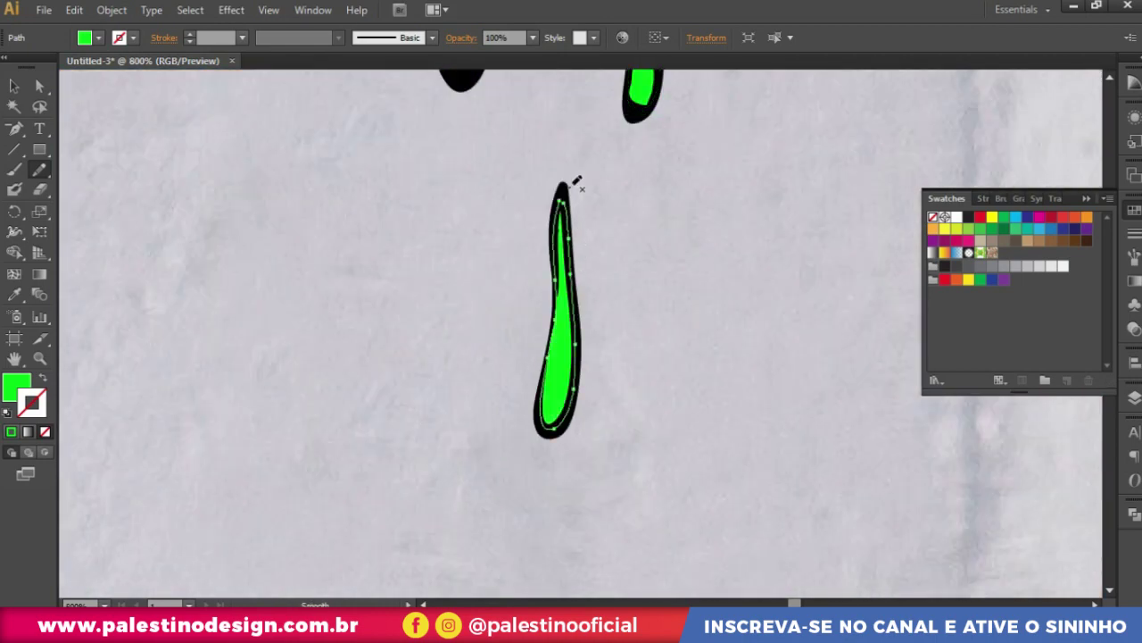
key("ctrl+plus")
key("ctrl+minus")
key("ctrl+minus")
key("ctrl+minus")
scroll(534, 284, "up", 5)
key("ctrl+plus")
key("ctrl+plus")
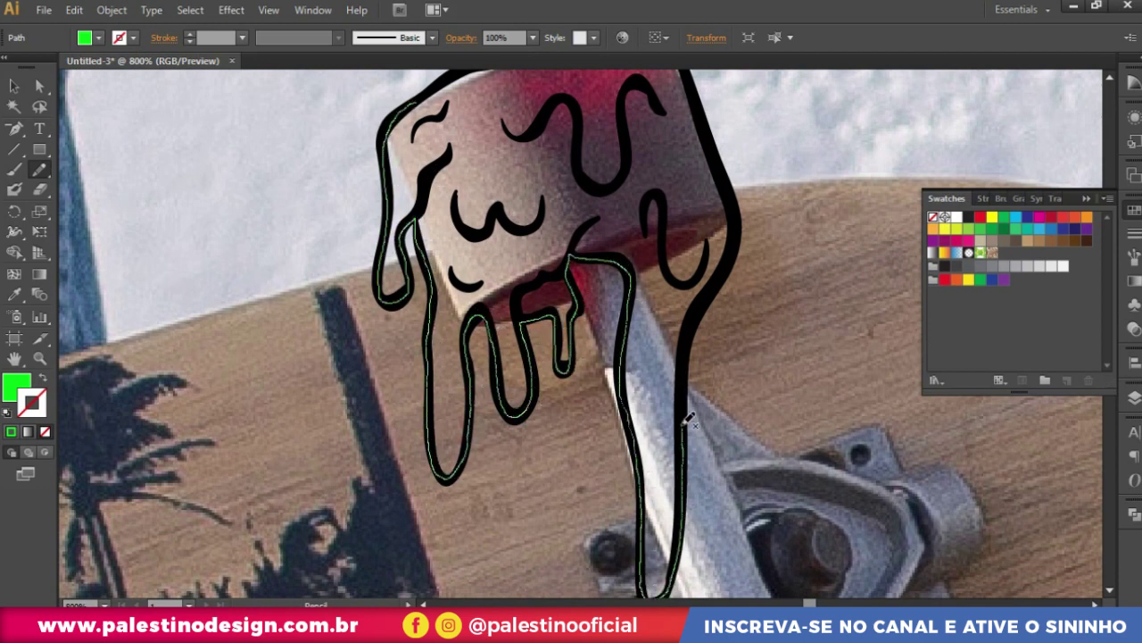
- Fill the other wheel's slime shape with green
left_click_drag(662, 100, 489, 151)
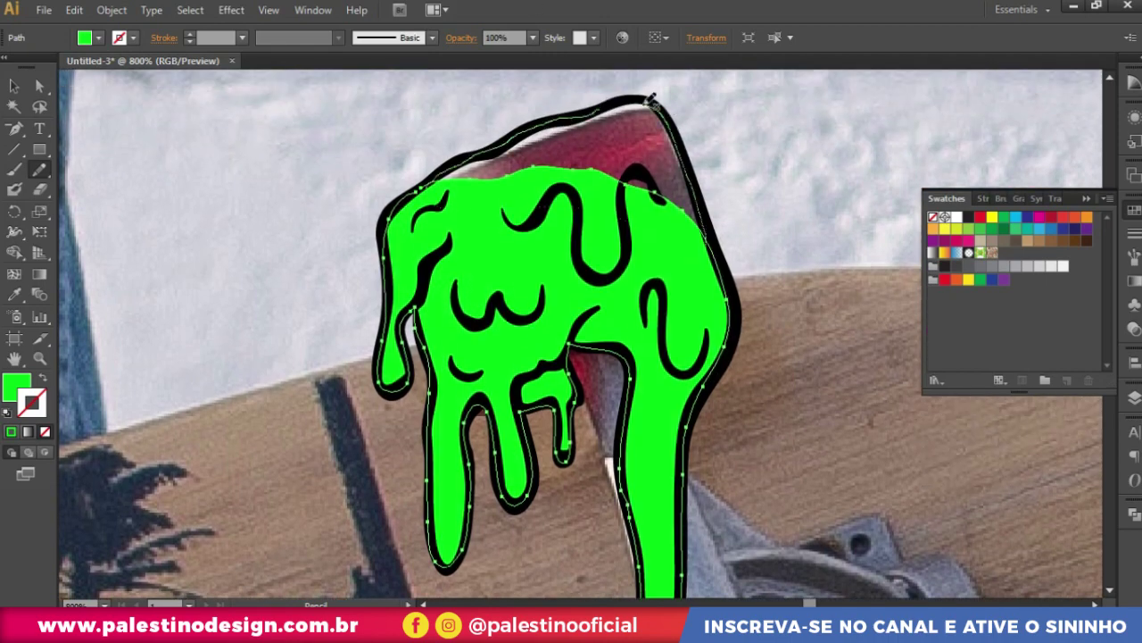
scroll(667, 107, "down", 5)
scroll(652, 357, "up", 5)
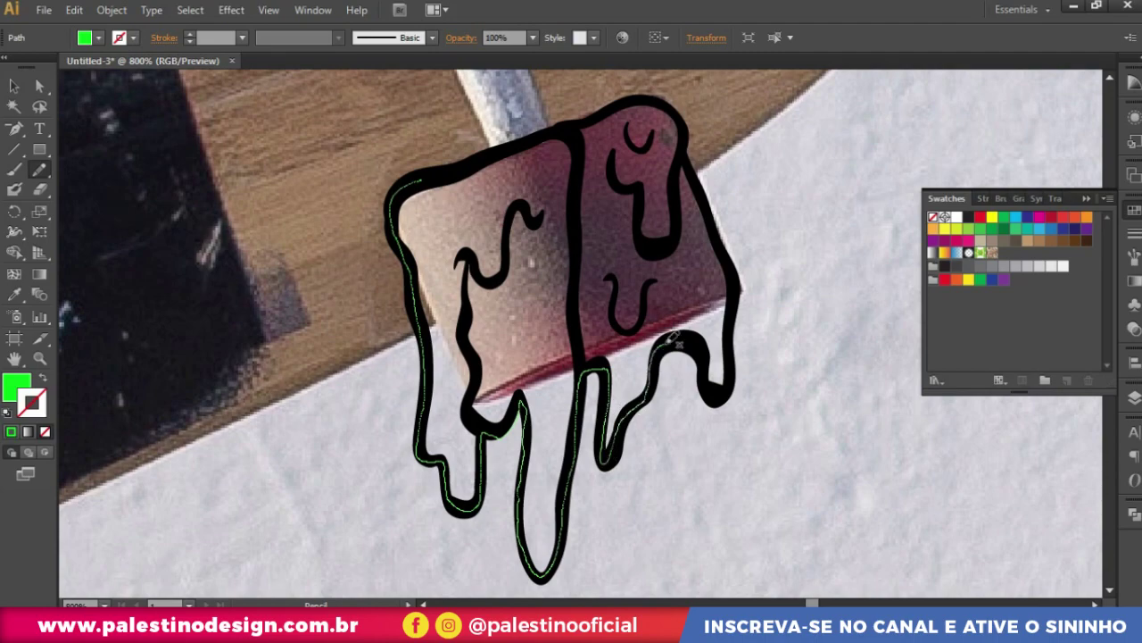
left_click_drag(640, 89, 643, 92)
scroll(436, 383, "up", 3)
scroll(512, 324, "down", 5)
- Fill the drip tip and the small, long and last drips on the leg with green
mouse_move(449, 334)
left_mouse_down()
mouse_move(441, 446)
mouse_move(455, 325)
left_mouse_up()
scroll(447, 268, "up", 1)
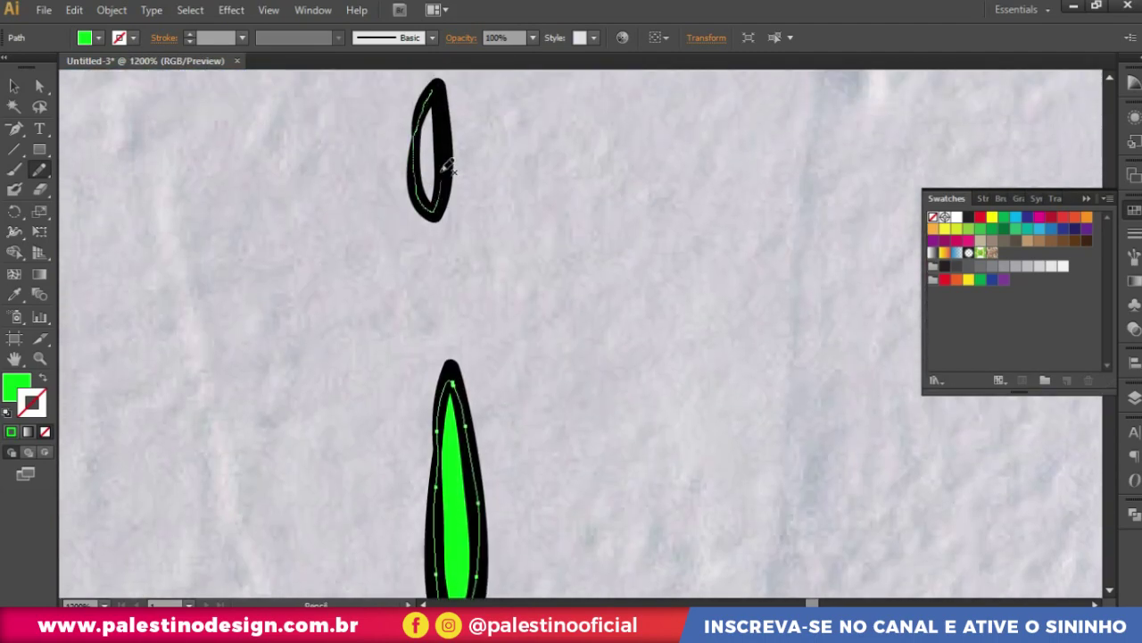
scroll(438, 194, "down", 5)
scroll(612, 311, "up", 5)
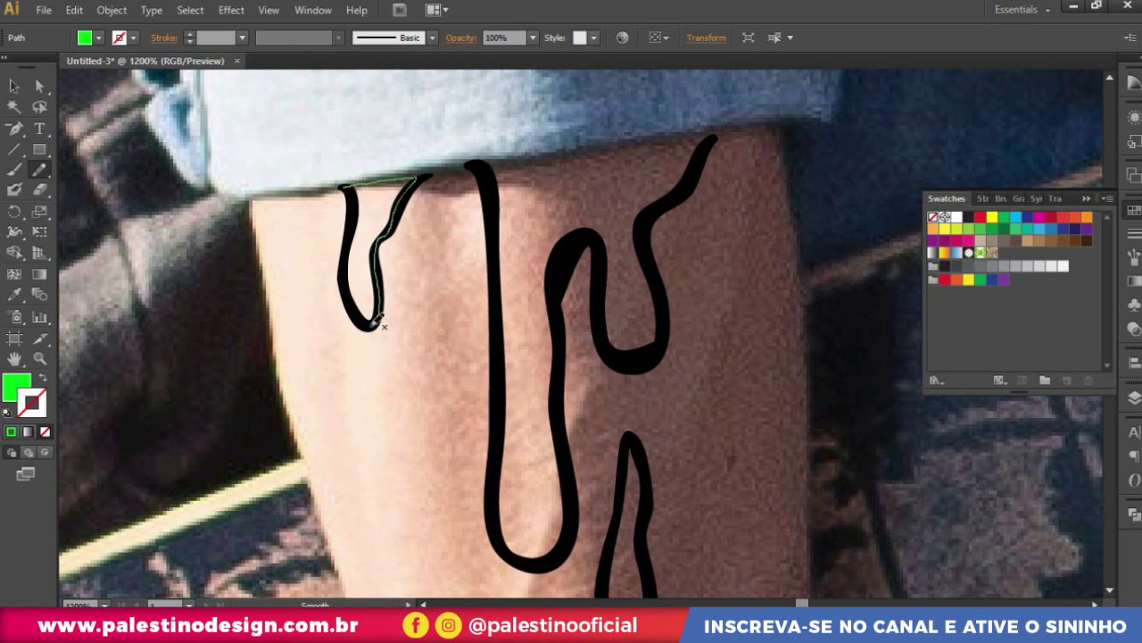
left_click_drag(384, 326, 344, 189)
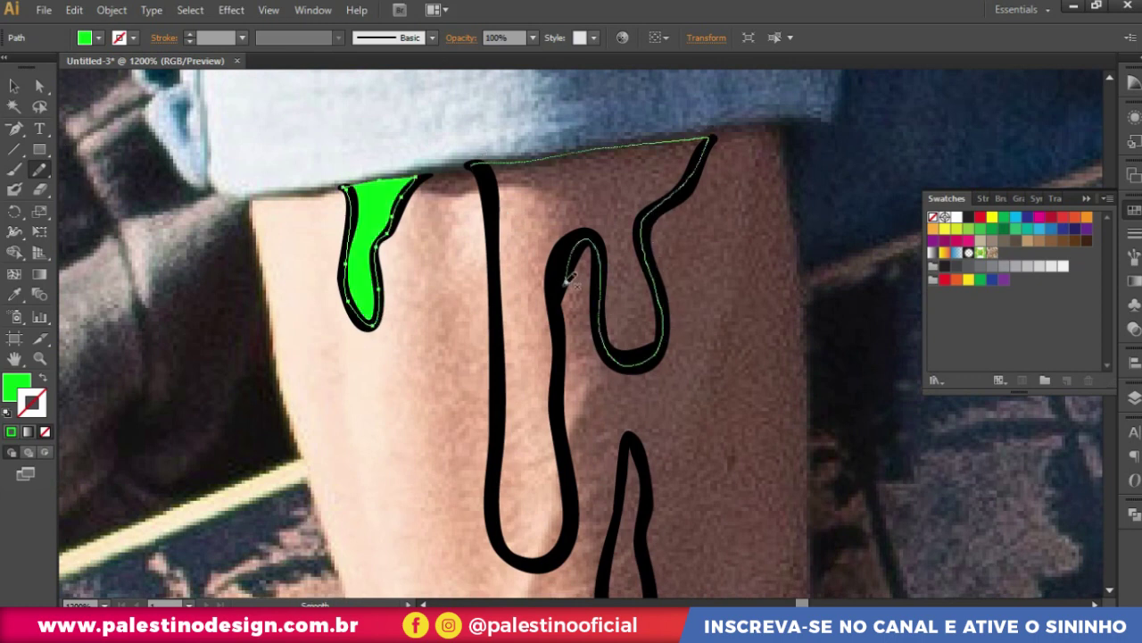
left_click_drag(498, 470, 493, 475)
scroll(633, 358, "down", 2)
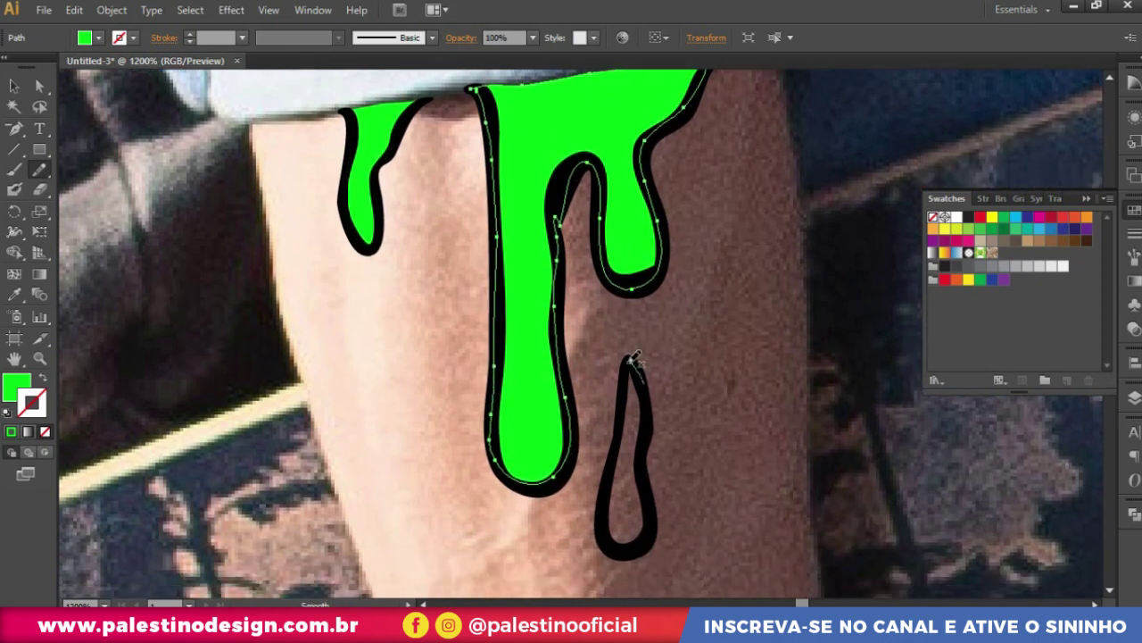
left_click_drag(656, 506, 658, 509)
scroll(656, 506, "down", 5)
scroll(571, 357, "down", 3)
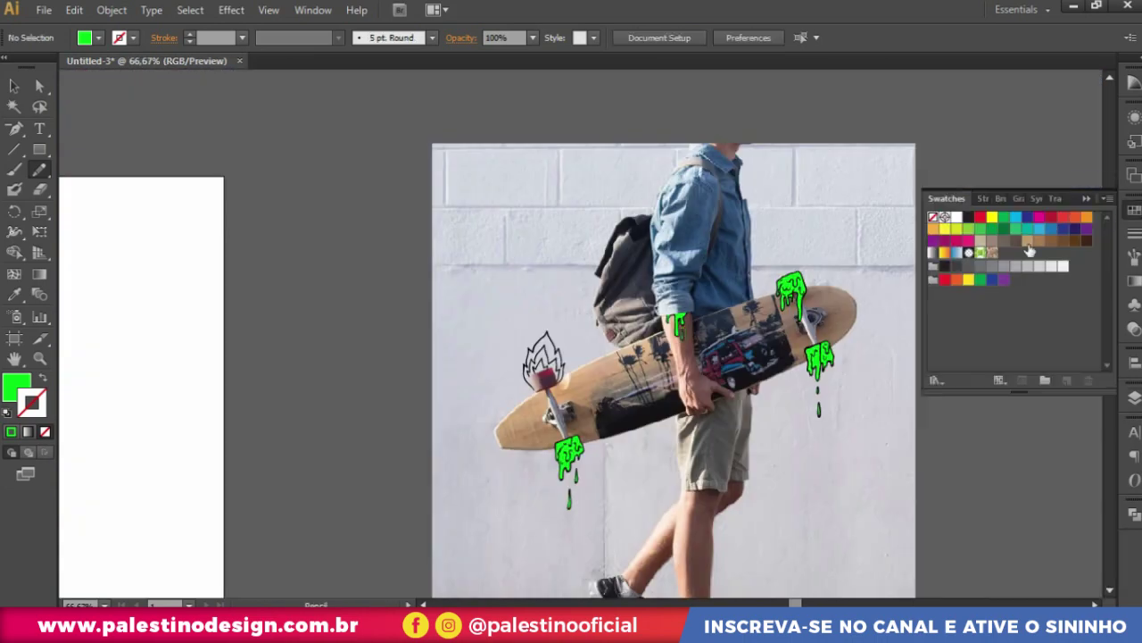
- Fill the flame's left sliver, left tongue and top tongue with red
scroll(571, 354, "up", 4)
scroll(569, 355, "up", 3)
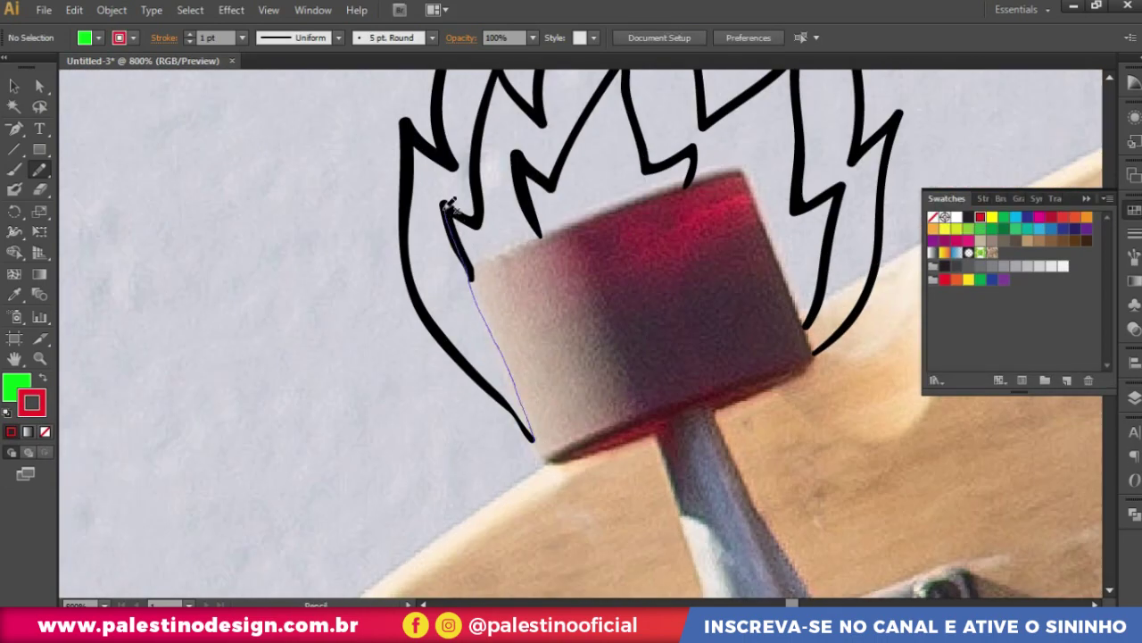
left_click_drag(539, 432, 534, 437)
scroll(679, 332, "down", 3)
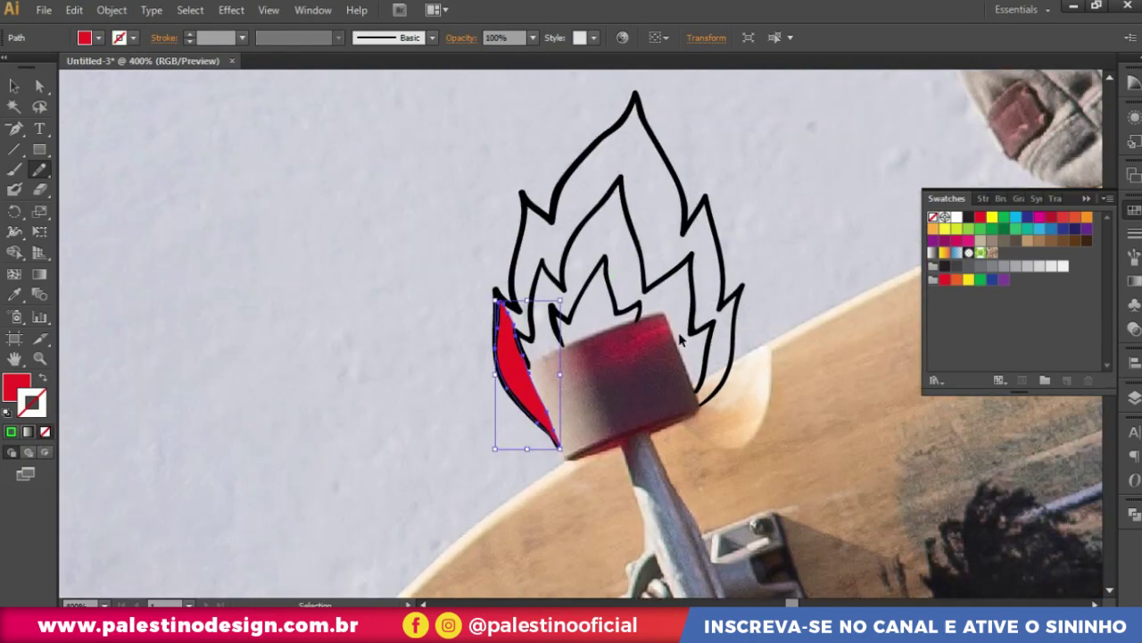
scroll(678, 332, "up", 2)
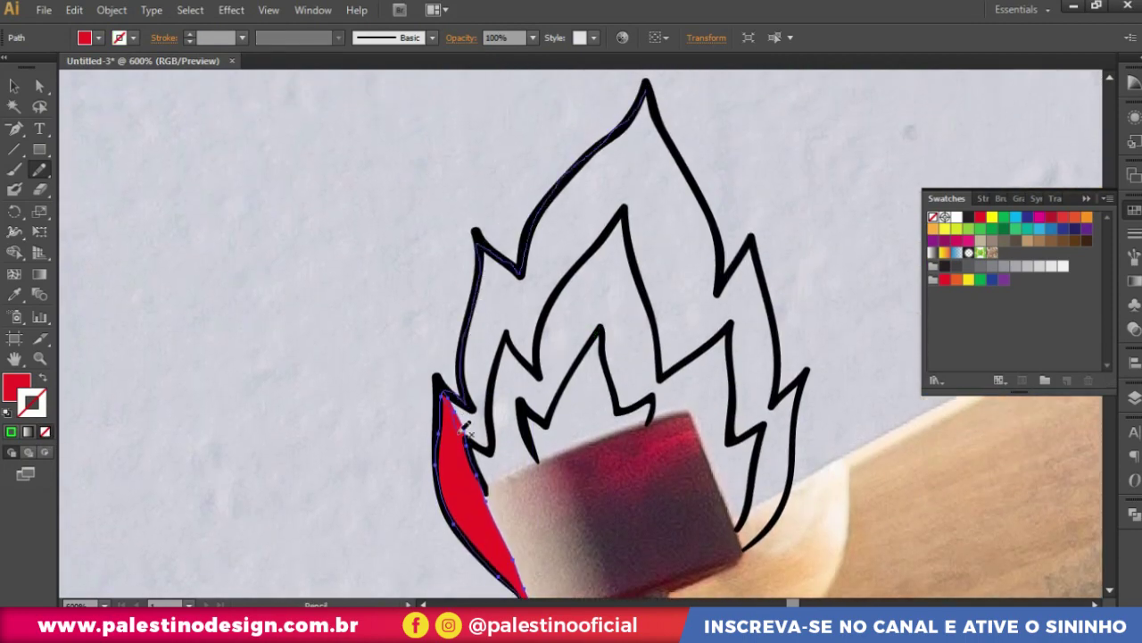
left_click_drag(576, 278, 662, 137)
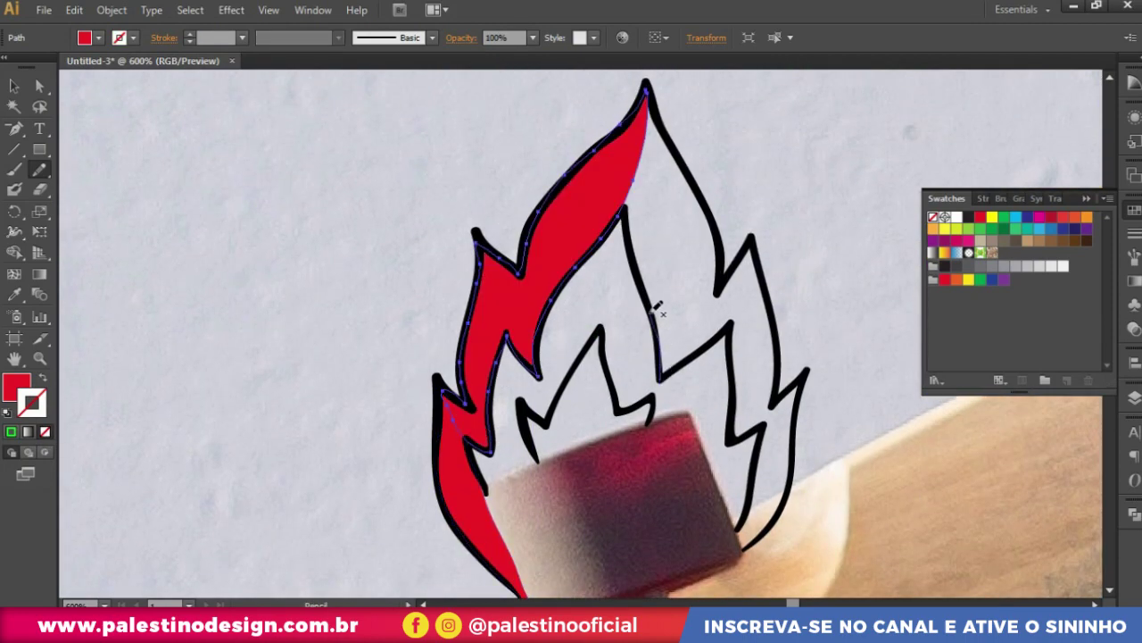
left_click_drag(659, 379, 646, 269)
left_click_drag(618, 168, 644, 94)
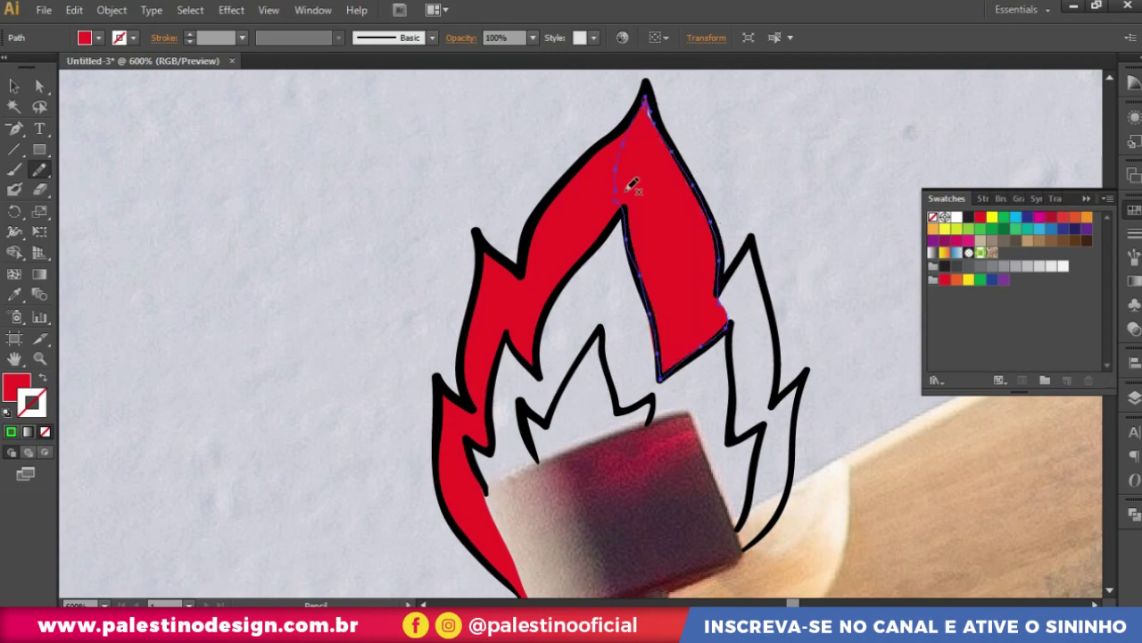
- Select and delete a misdrawn red shape, then undo the deletion and resume drawing
key("v")
scroll(661, 339, "up", 4)
key("Delete")
key("ctrl+z")
scroll(683, 378, "down", 3)
key("n")
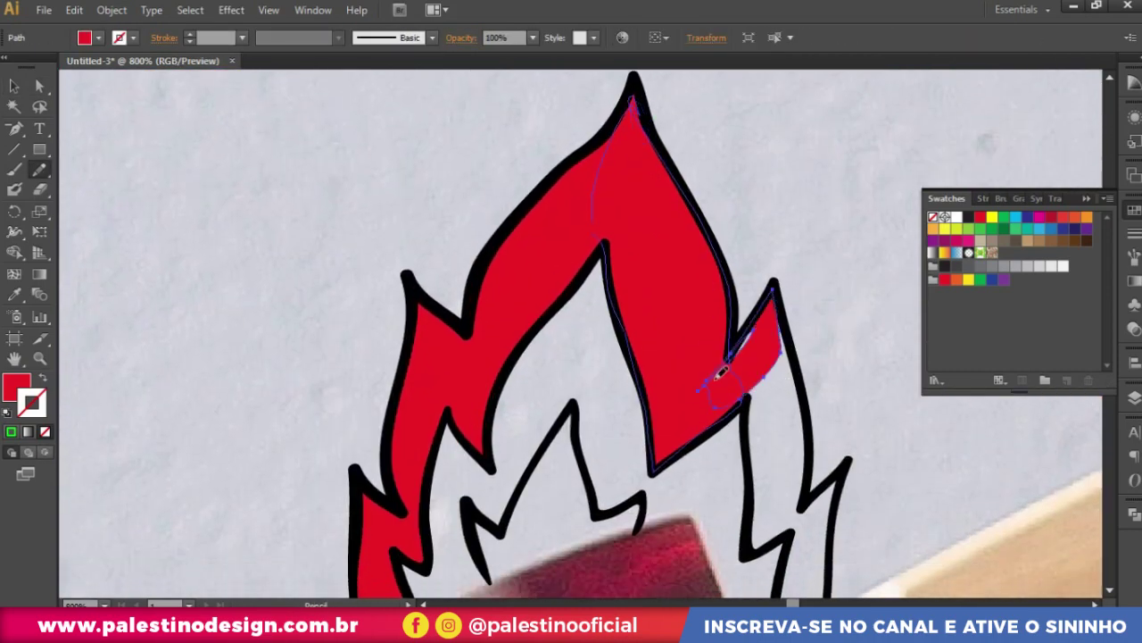
- Fill the right flame tongue with red, then pick the next flame colour from the swatches
left_click_drag(714, 382, 675, 302)
scroll(746, 313, "down", 2)
left_click_drag(661, 196, 665, 210)
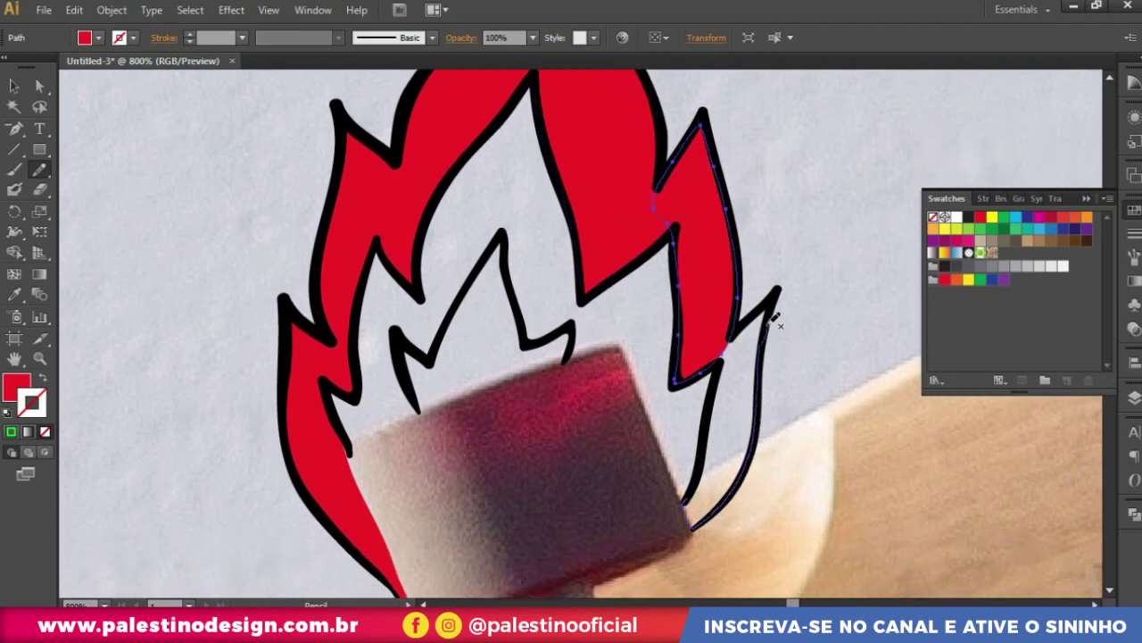
key("a")
scroll(714, 382, "up", 1)
left_click(459, 339)
scroll(459, 339, "down", 3)
scroll(459, 339, "up", 1)
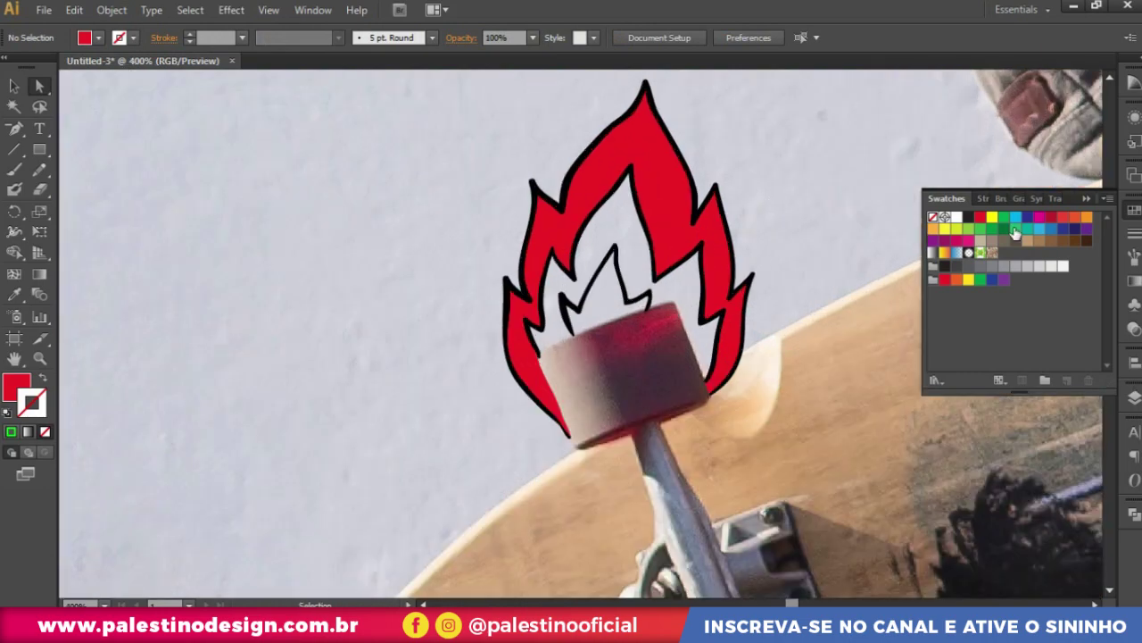
left_click(40, 382)
double_click(31, 402)
- Fill the left and right sections of the inner flame with orange shapes
key("Escape")
scroll(585, 281, "up", 2)
key("n")
left_click_drag(461, 303, 464, 263)
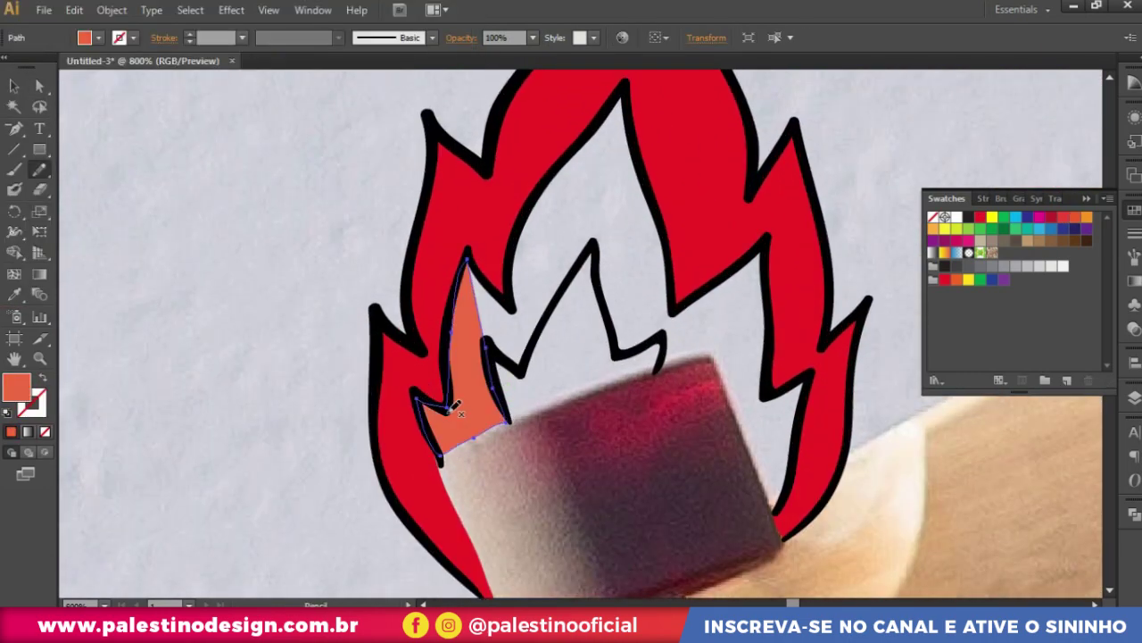
left_click_drag(623, 89, 614, 116)
left_click_drag(543, 270, 464, 297)
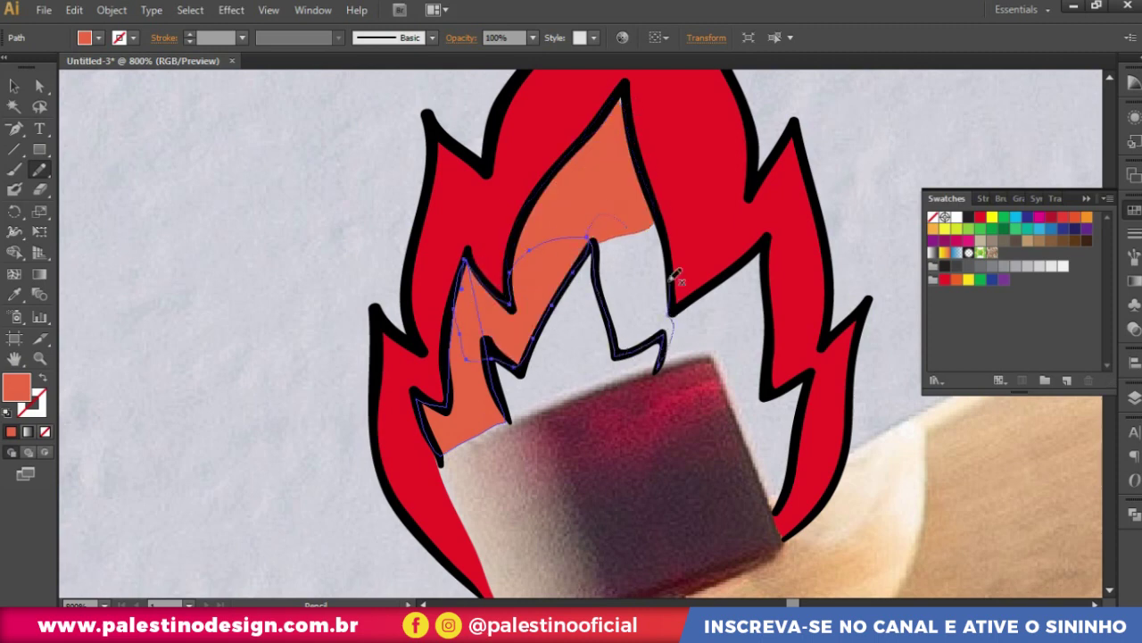
left_click_drag(671, 281, 665, 344)
left_click_drag(619, 91, 695, 354)
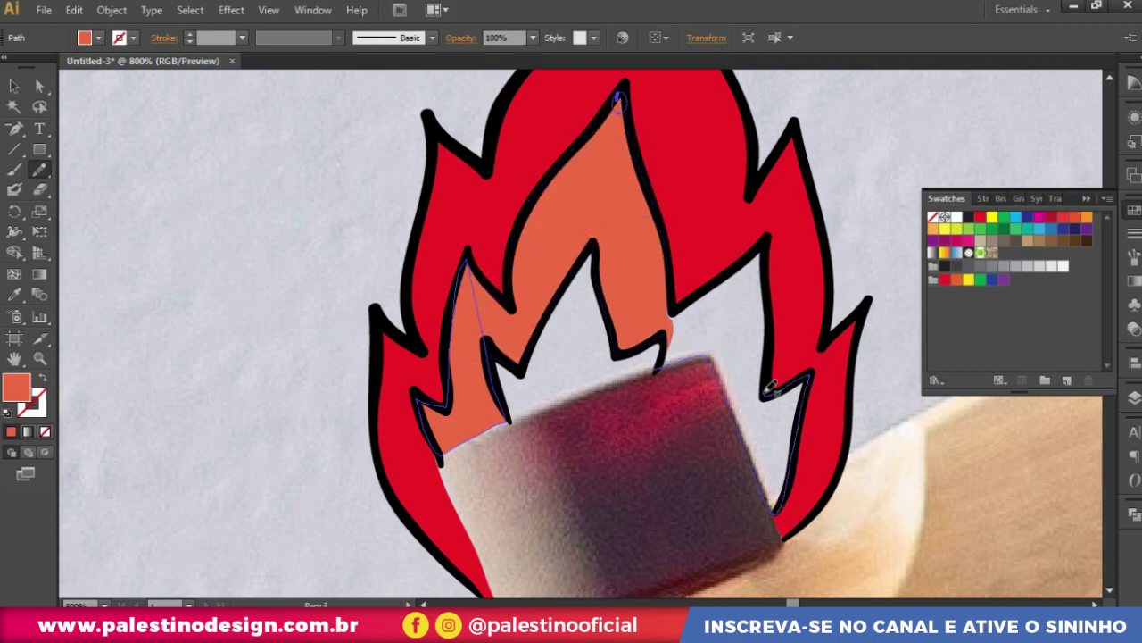
left_click_drag(734, 272, 621, 97)
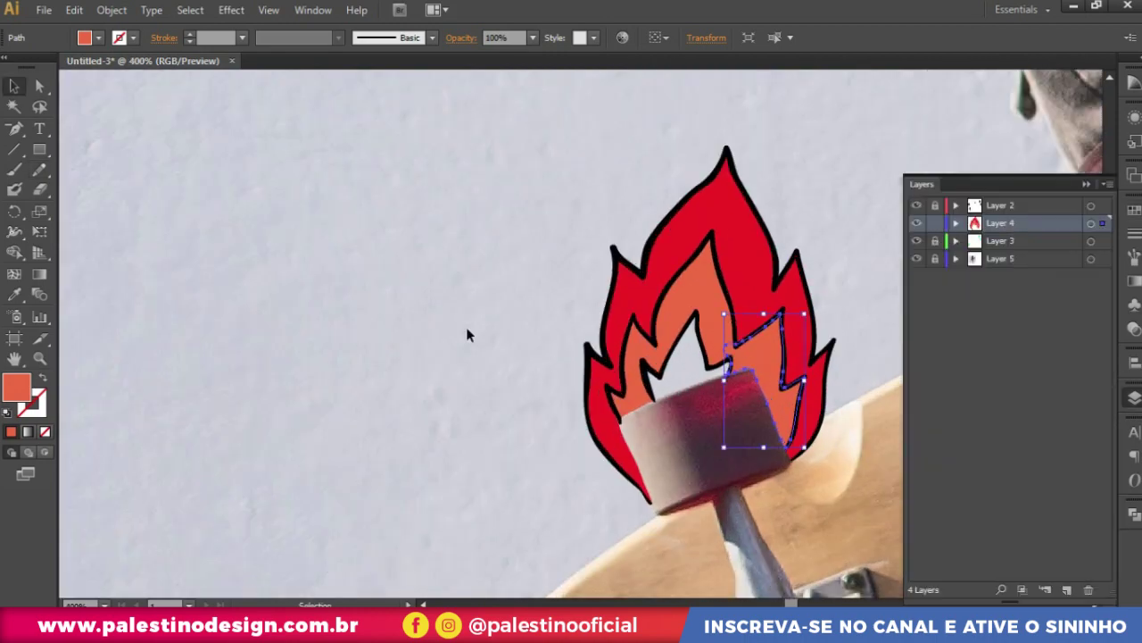
left_click(992, 218)
- Add a small yellow core inside the inner flame, then create a new layer
scroll(705, 366, "up", 3)
key("n")
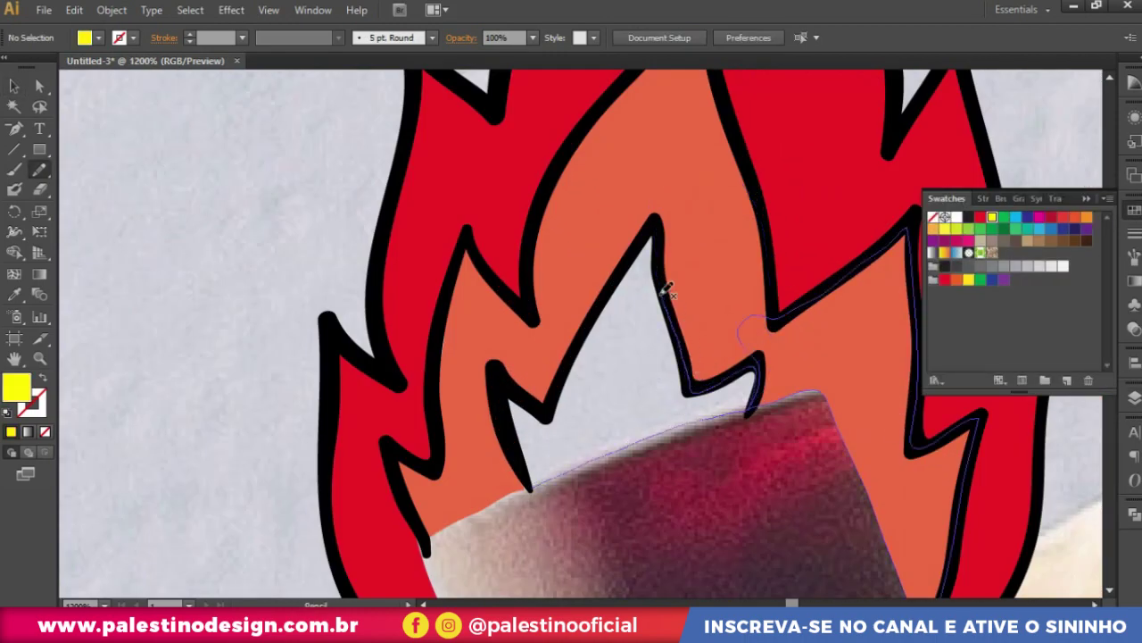
left_click_drag(533, 393, 535, 397)
scroll(447, 303, "down", 8)
key("F7")
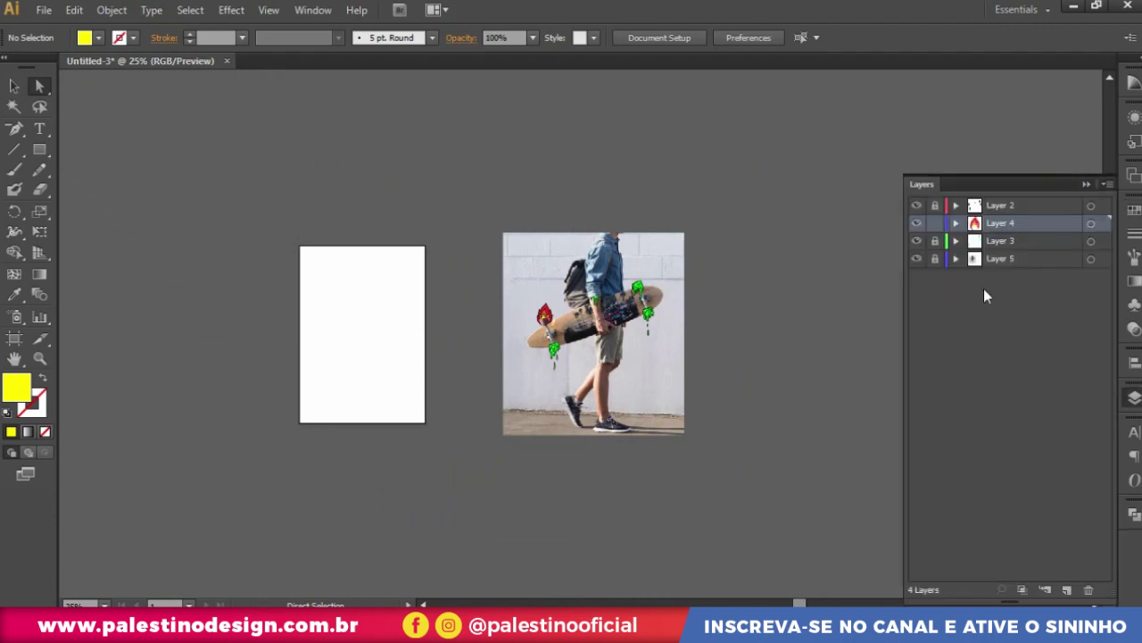
scroll(621, 379, "up", 1)
left_click(1015, 248)
key("ctrl+l")
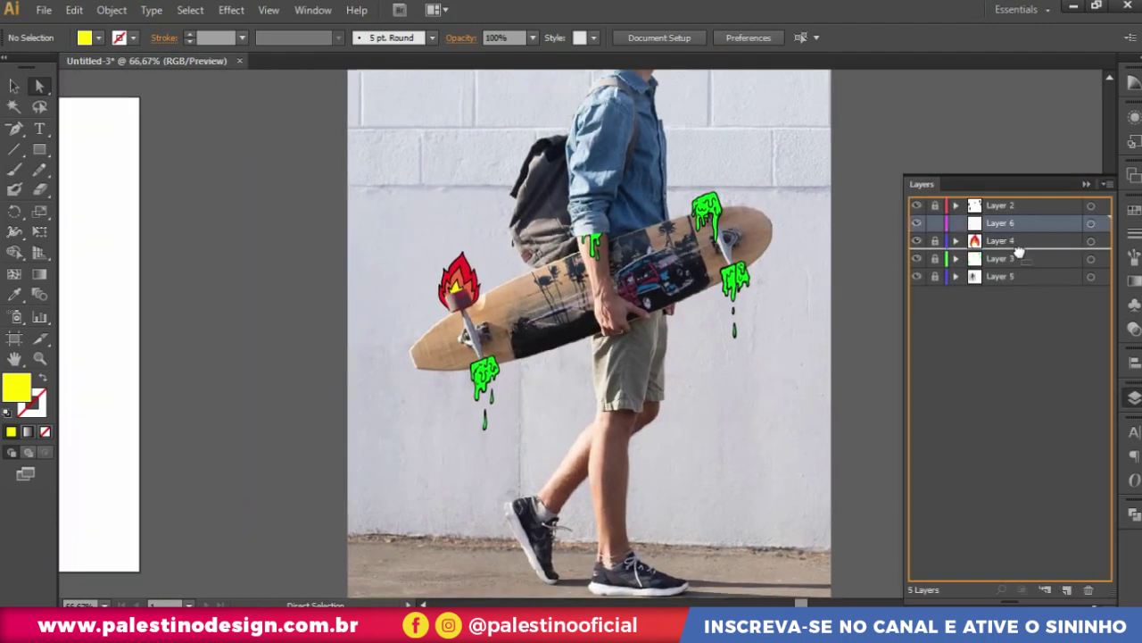
- Set the fill colour to lime green in the Color Picker
scroll(364, 136, "up", 5)
double_click(16, 386)
left_click(252, 219)
left_click(413, 58)
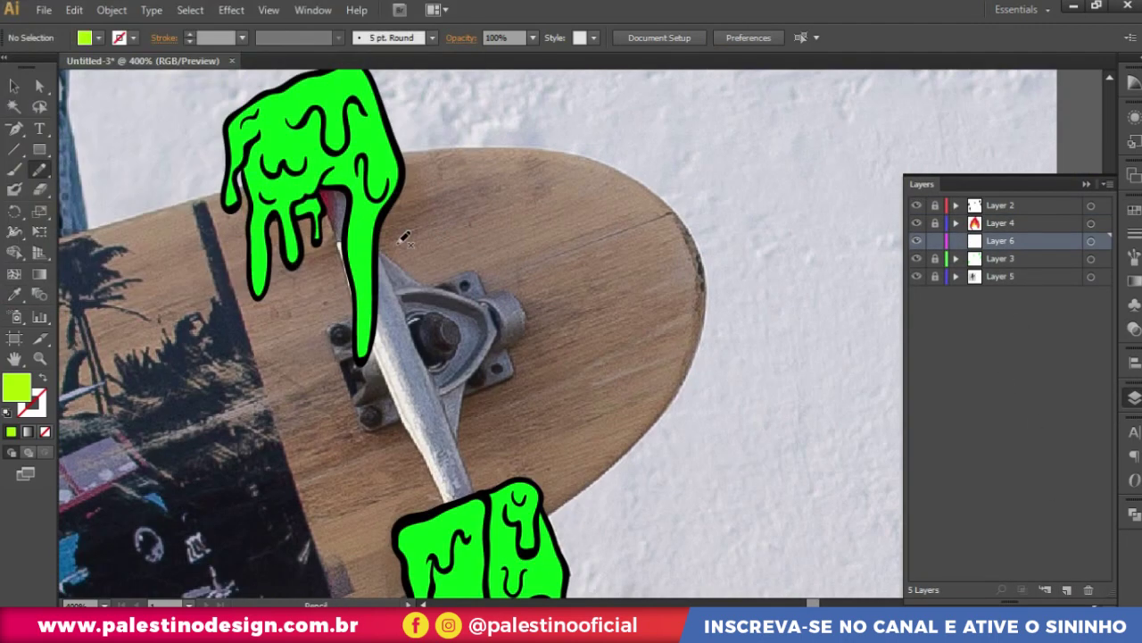
scroll(494, 170, "up", 3)
key("n")
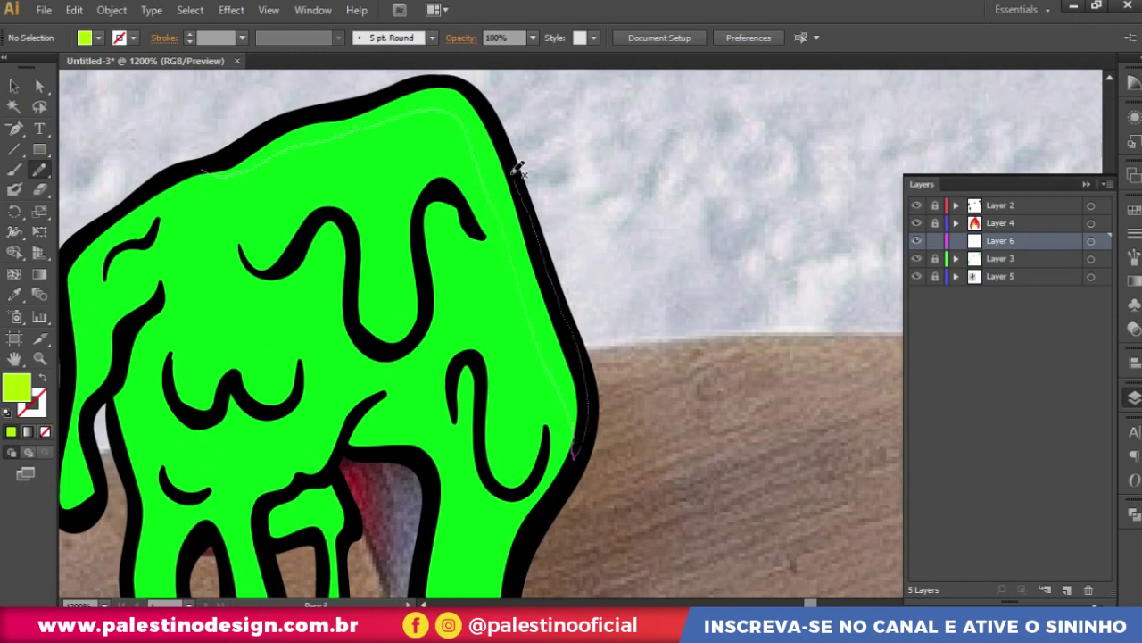
- Draw lime highlights along the slime's right edge, drip loops, left drip and top-left
left_click_drag(236, 150, 233, 153)
scroll(567, 536, "down", 3)
scroll(567, 535, "up", 1)
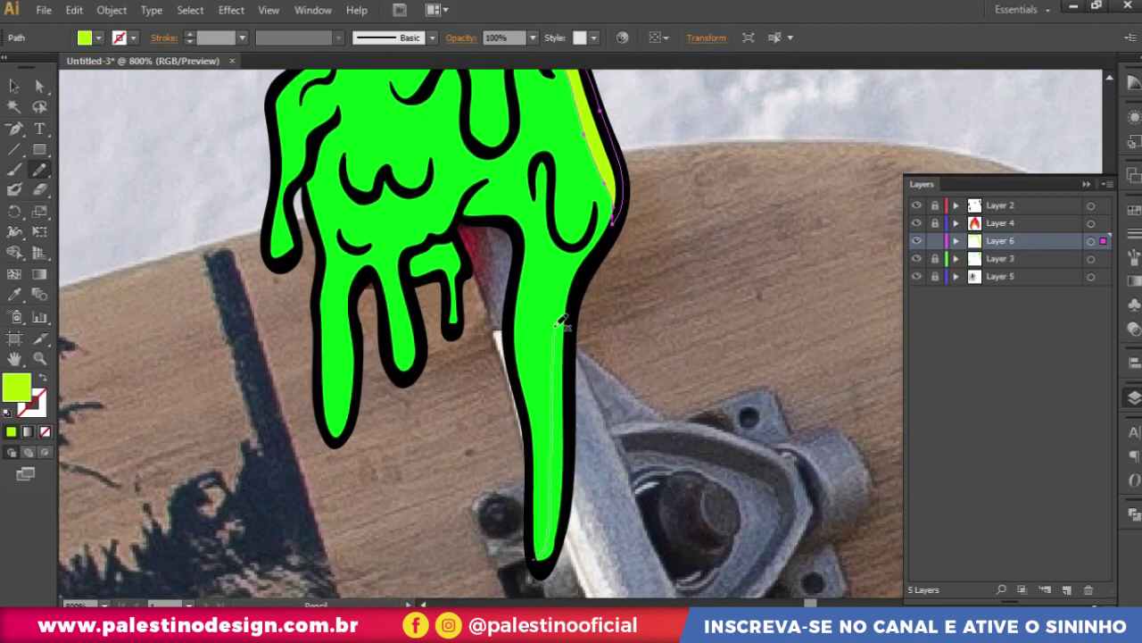
left_click_drag(595, 212, 552, 223)
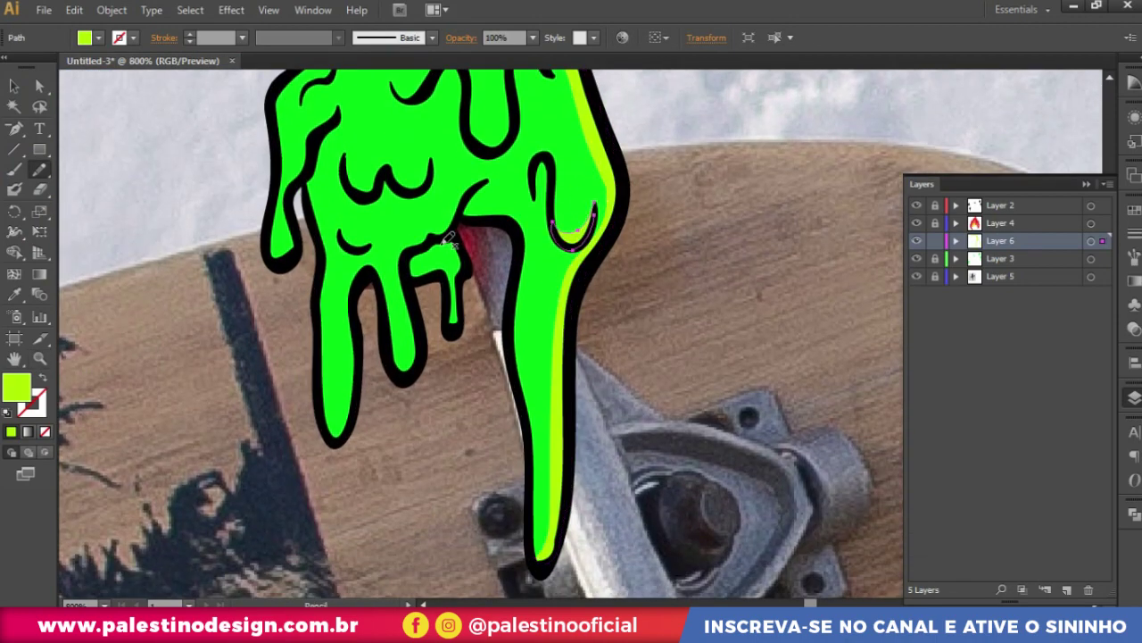
left_click_drag(463, 299, 448, 237)
mouse_move(398, 371)
left_mouse_down()
mouse_move(413, 336)
mouse_move(402, 380)
mouse_move(337, 437)
left_mouse_up()
left_click_drag(431, 161, 379, 183)
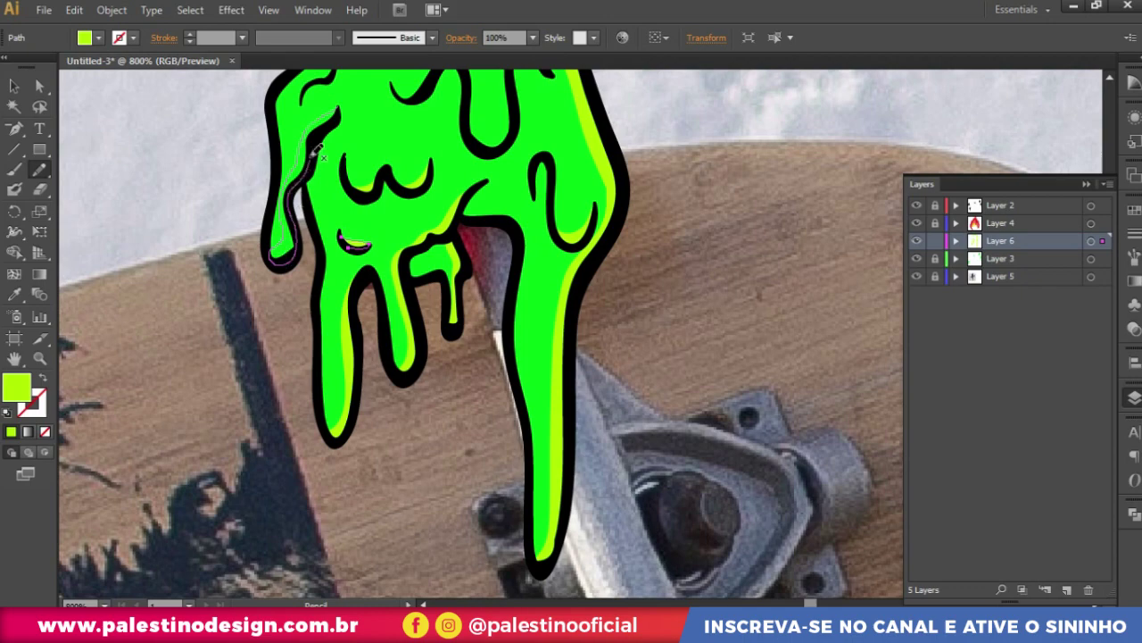
scroll(321, 178, "up", 2)
scroll(357, 205, "up", 2)
left_click_drag(392, 223, 442, 189)
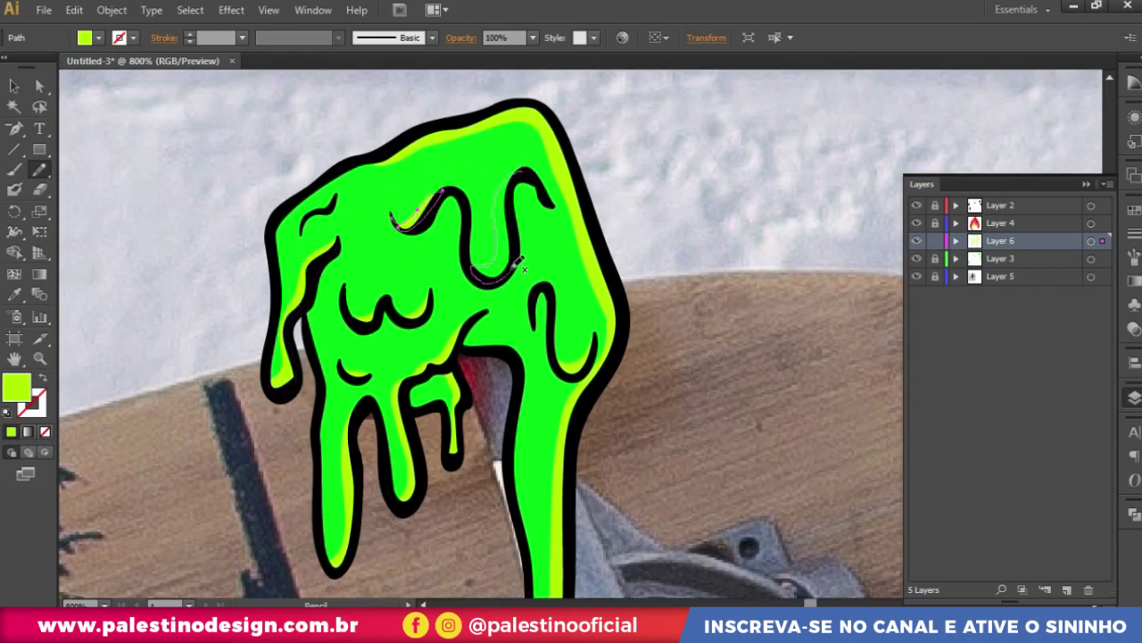
key("ctrl+0")
- Keep the lime fill and highlight the lower slime's top, right edge and drips
double_click(16, 385)
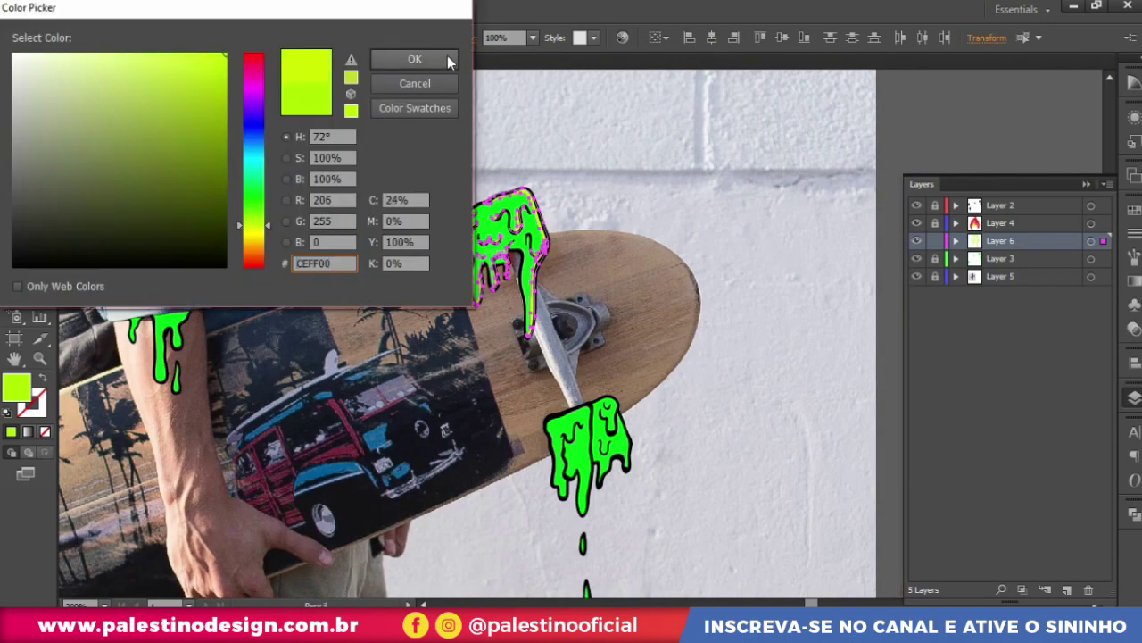
left_click(447, 60)
scroll(630, 339, "up", 5)
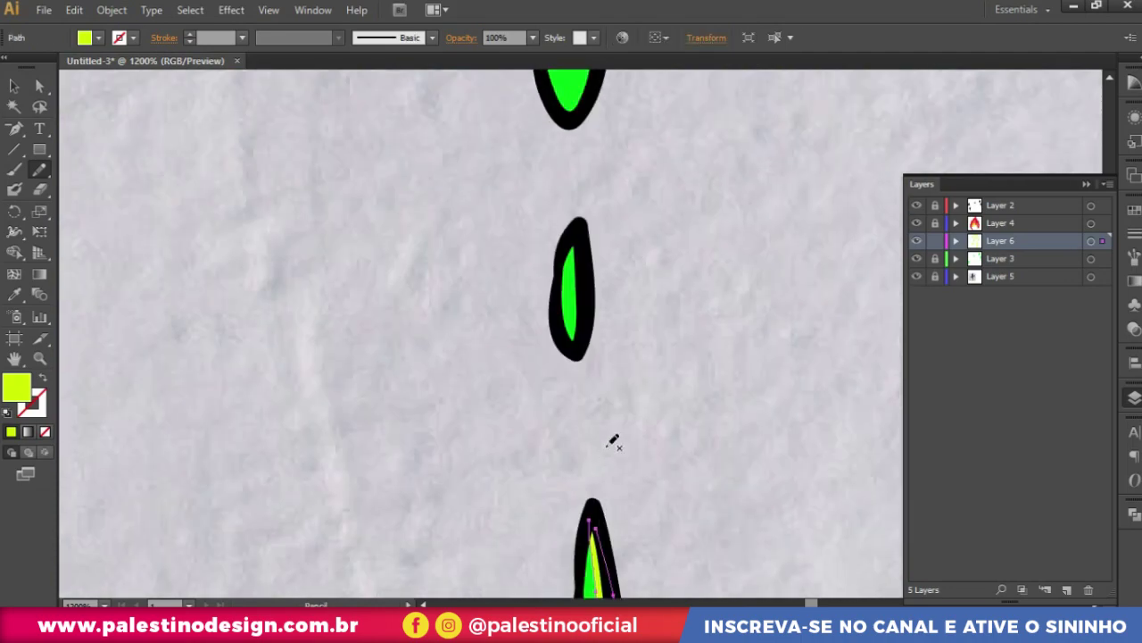
scroll(592, 312, "down", 2)
scroll(568, 98, "up", 1)
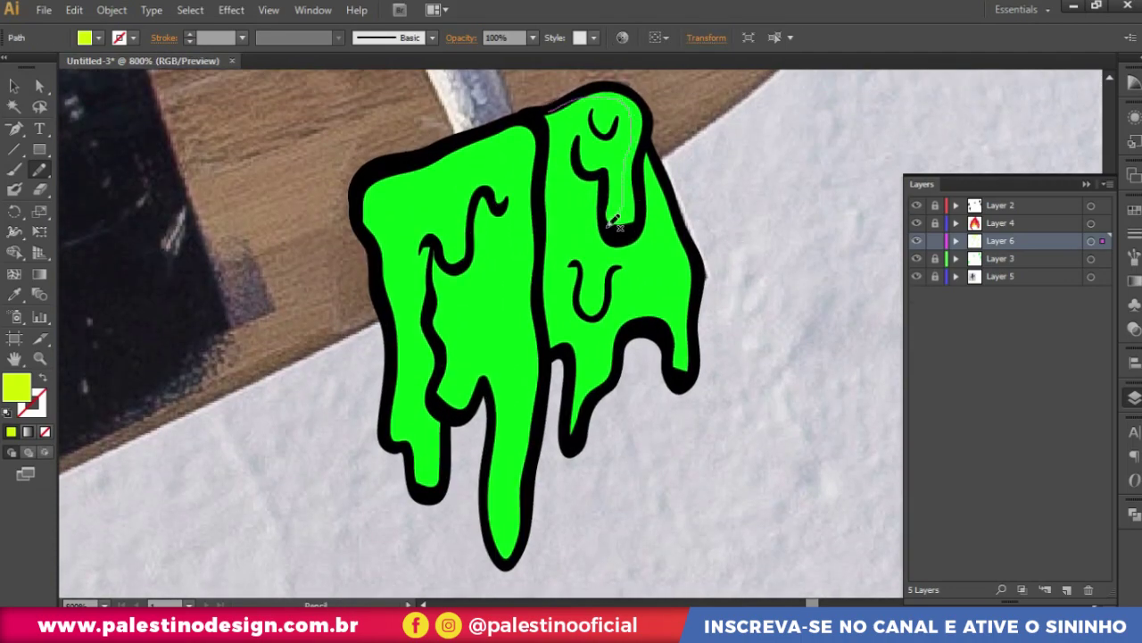
left_click_drag(614, 221, 595, 87)
left_click_drag(695, 238, 642, 152)
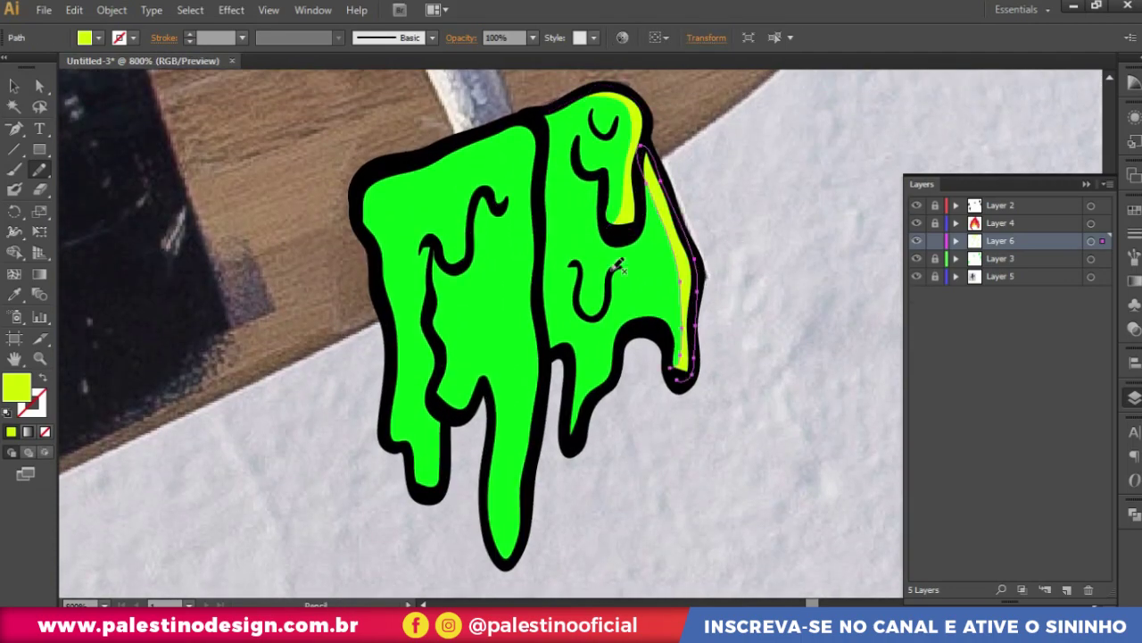
left_click_drag(616, 321, 637, 314)
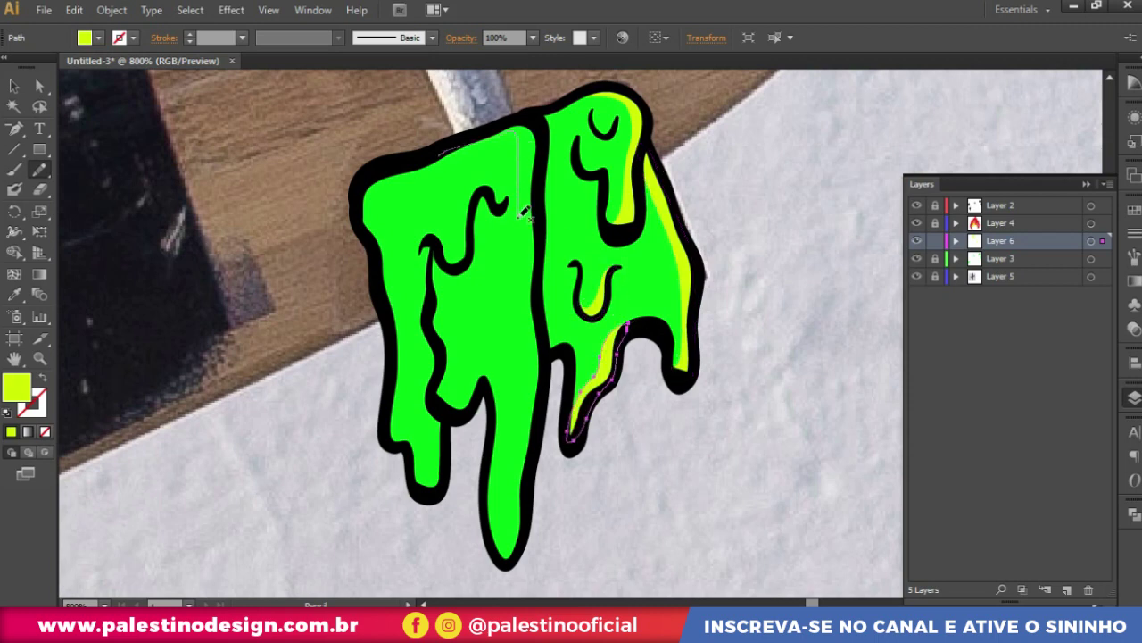
left_click_drag(551, 353, 487, 142)
left_click_drag(482, 382, 432, 389)
- Add lime highlights to the leg drip's strands and the falling drop below the slime
scroll(438, 489, "down", 5)
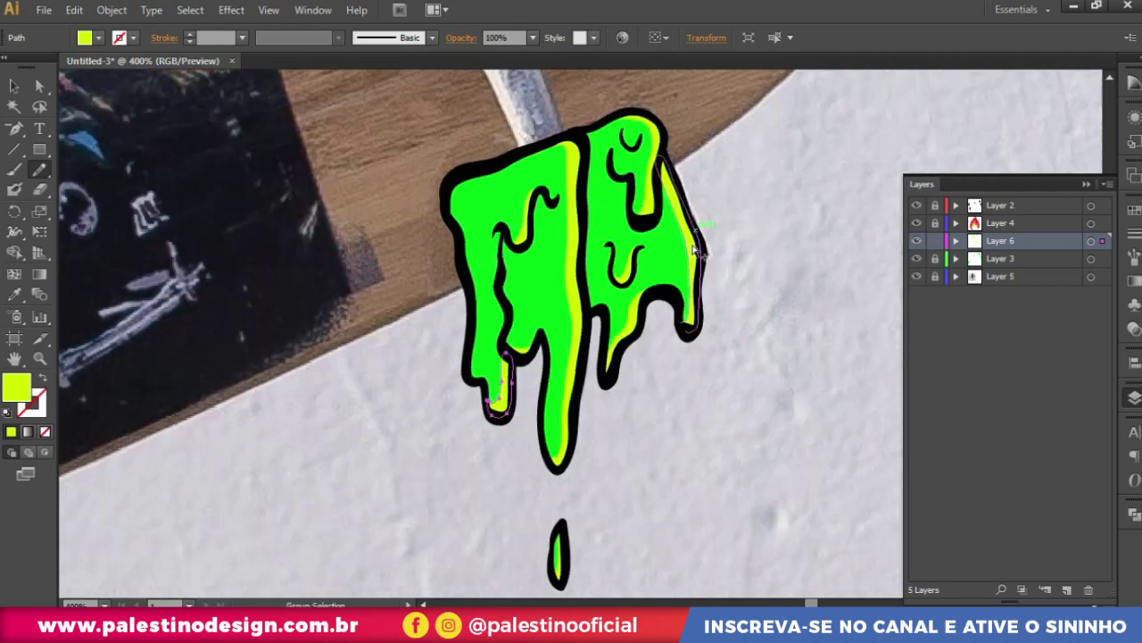
scroll(422, 382, "up", 4)
left_click_drag(429, 183, 431, 311)
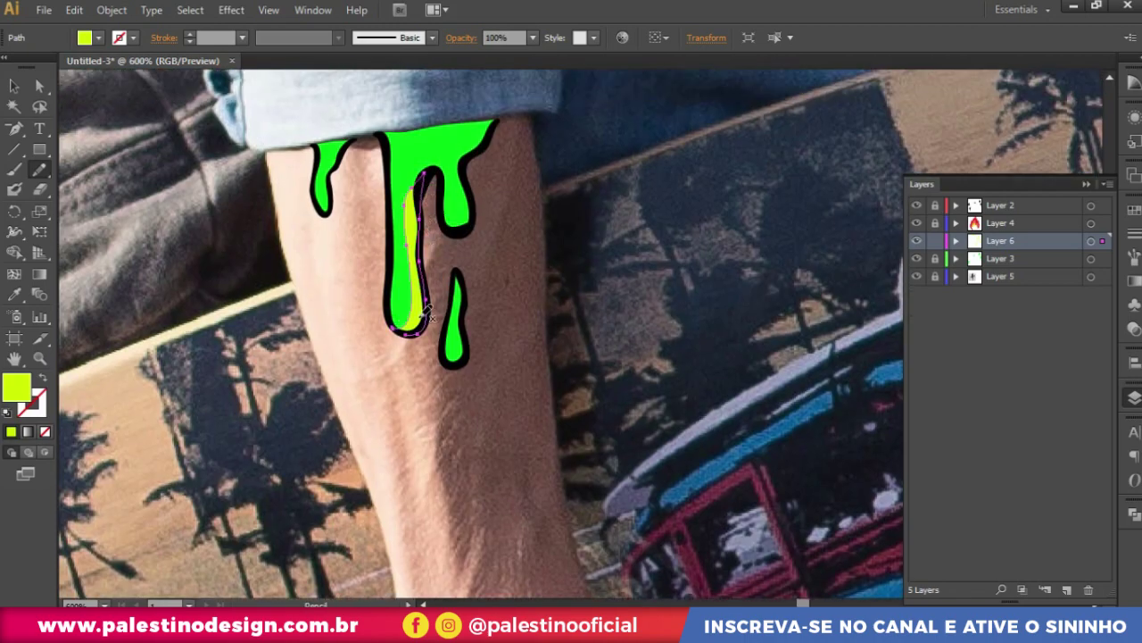
scroll(466, 303, "up", 2)
left_click_drag(471, 214, 458, 285)
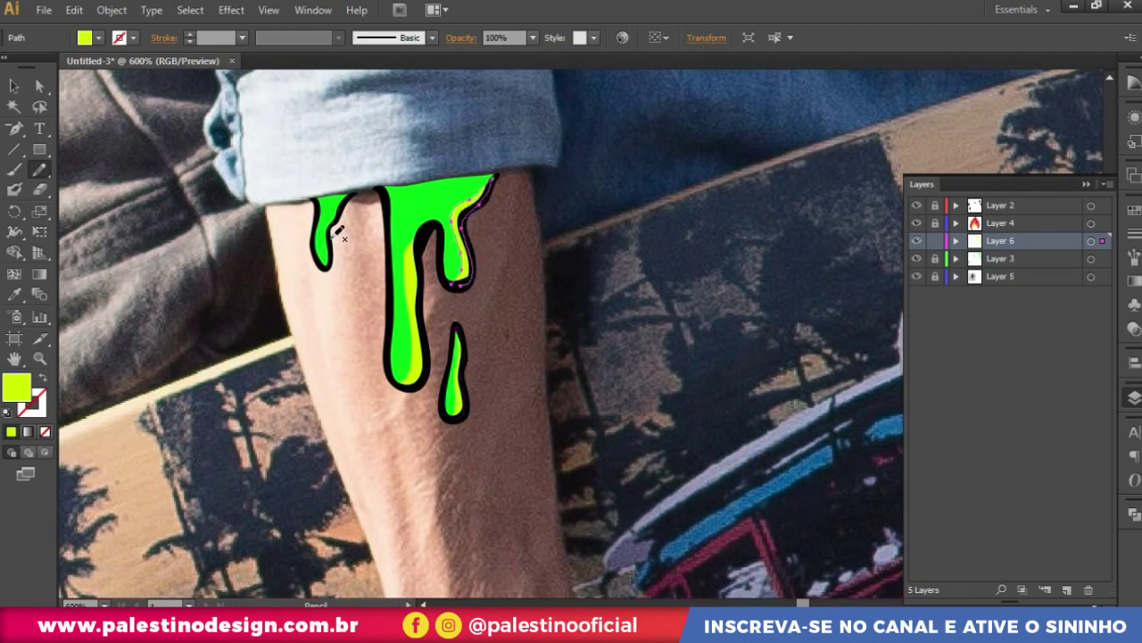
scroll(337, 264, "down", 3)
scroll(338, 264, "down", 3)
scroll(525, 485, "up", 6)
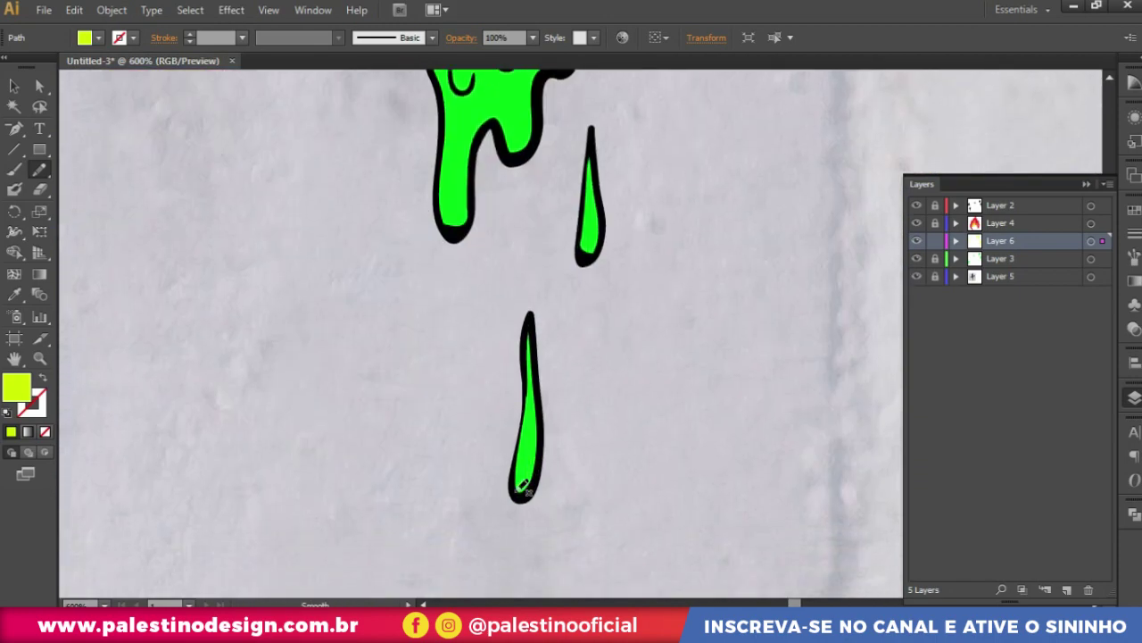
left_click_drag(546, 408, 516, 491)
scroll(489, 165, "up", 5)
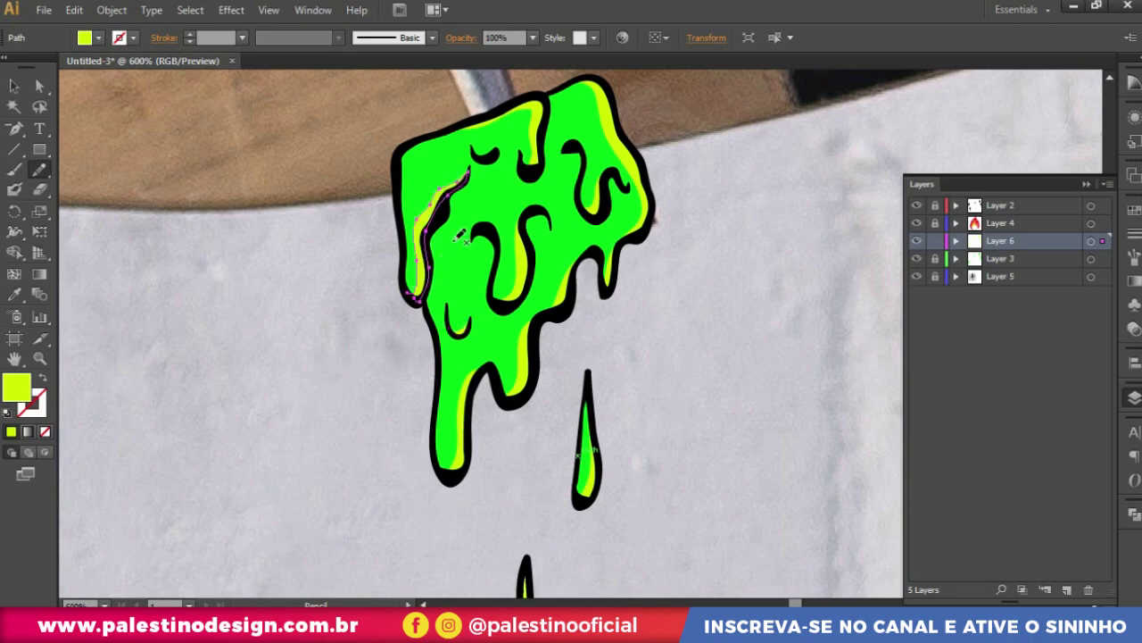
key("ctrl+minus")
key("ctrl+minus")
key("ctrl+minus")
key("ctrl+minus")
key("ctrl+minus")
key("ctrl+minus")
key("v")
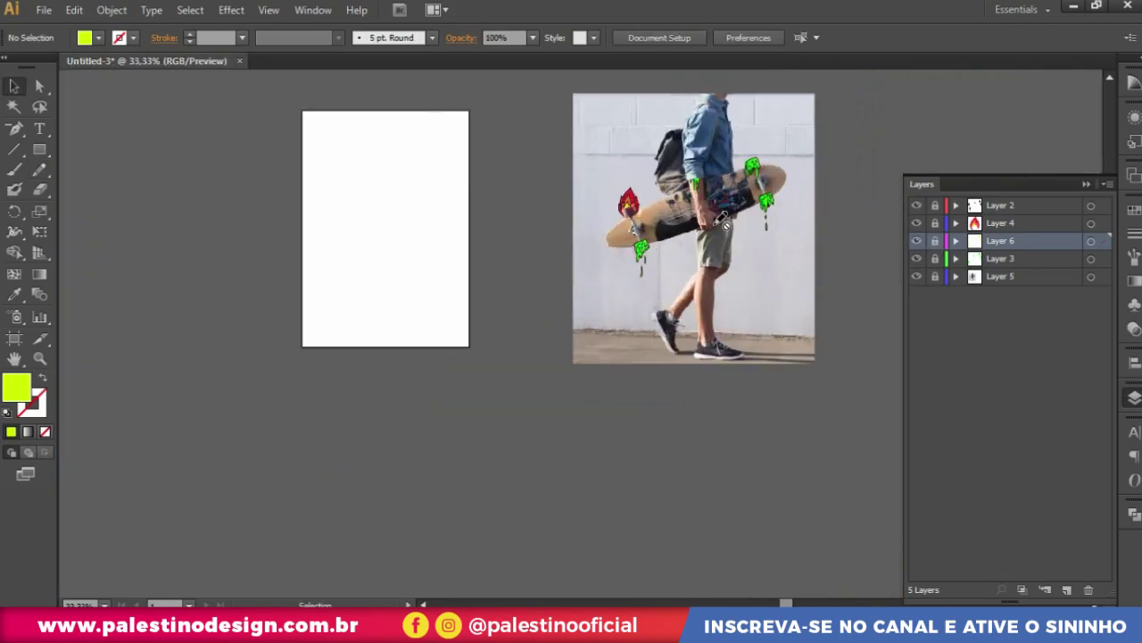